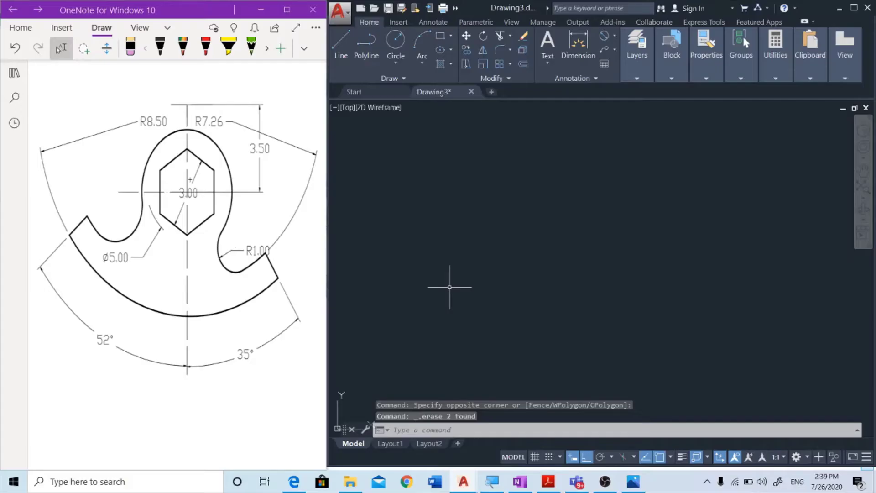
# - Draw a vertical centre line with the LINE command
pyautogui.click(470, 430)
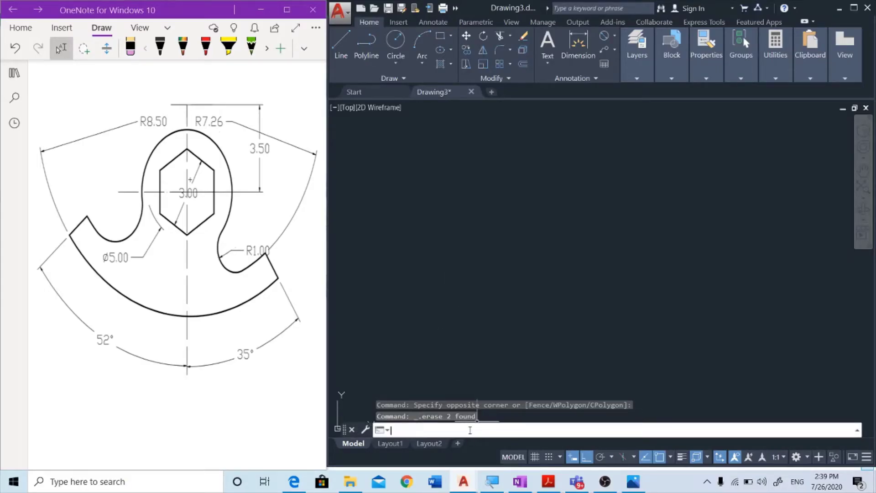
pyautogui.press('Return')
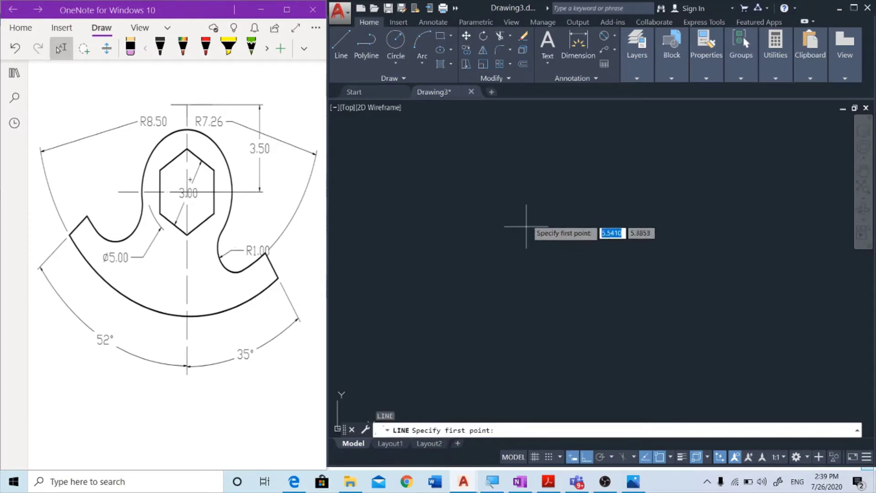
pyautogui.click(533, 194)
pyautogui.click(533, 319)
pyautogui.press('Escape')
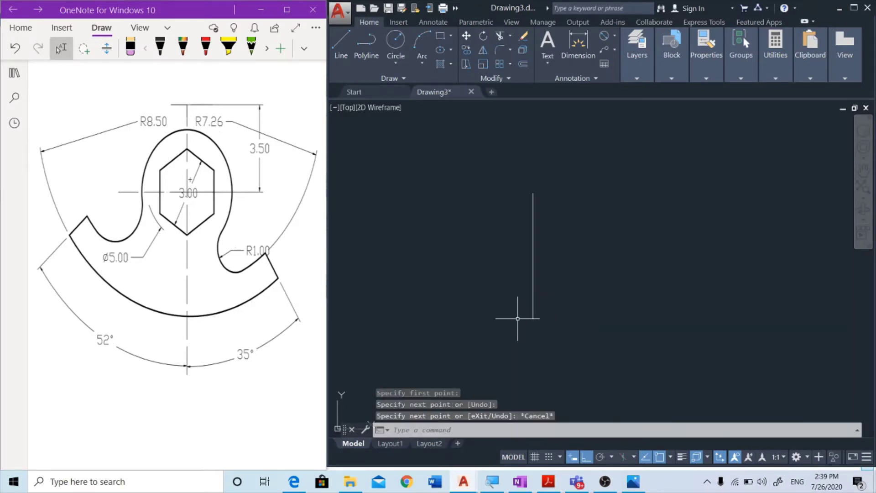
# - Draw a horizontal line crossing the vertical one, then select both lines
pyautogui.press('Return')
pyautogui.click(602, 242)
pyautogui.click(450, 250)
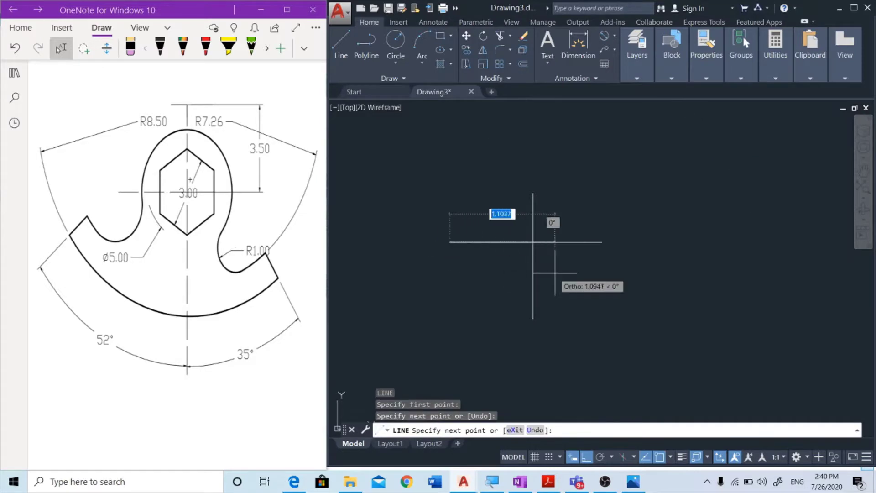
pyautogui.press('Escape')
pyautogui.click(557, 228)
pyautogui.click(489, 267)
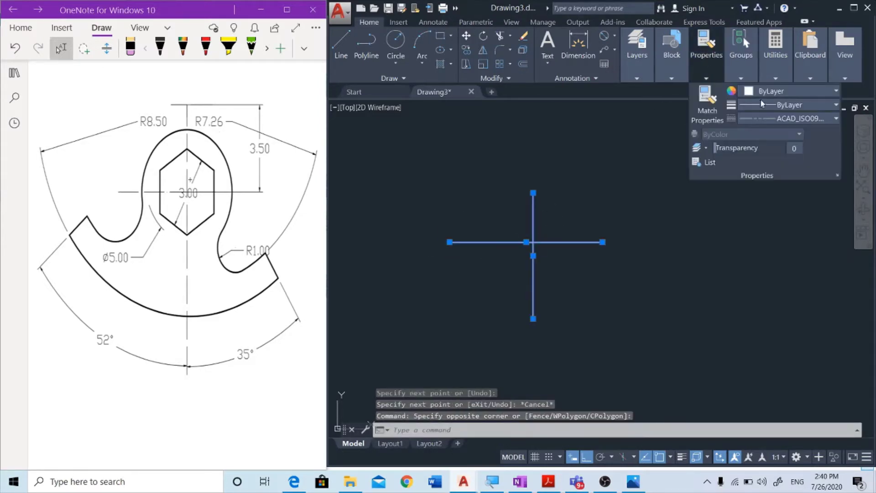
# - Set the centre lines' colour to yellow (241,235,31)
pyautogui.click(767, 91)
pyautogui.click(753, 133)
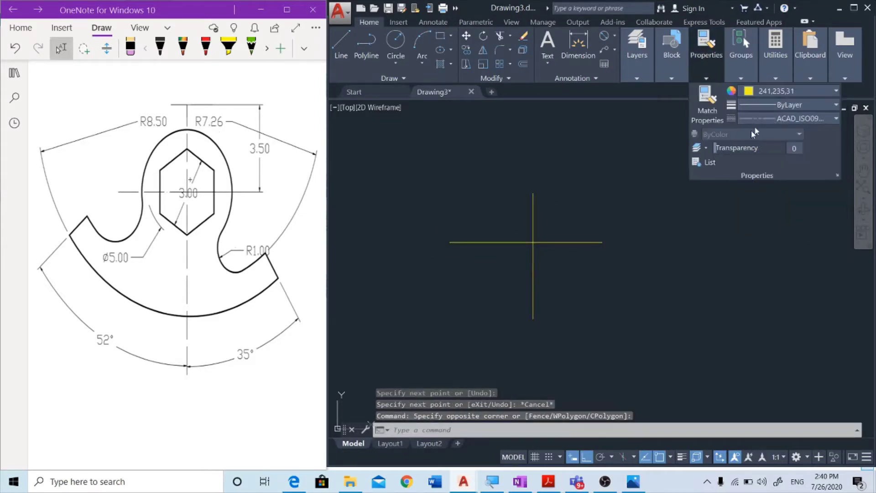
pyautogui.click(762, 155)
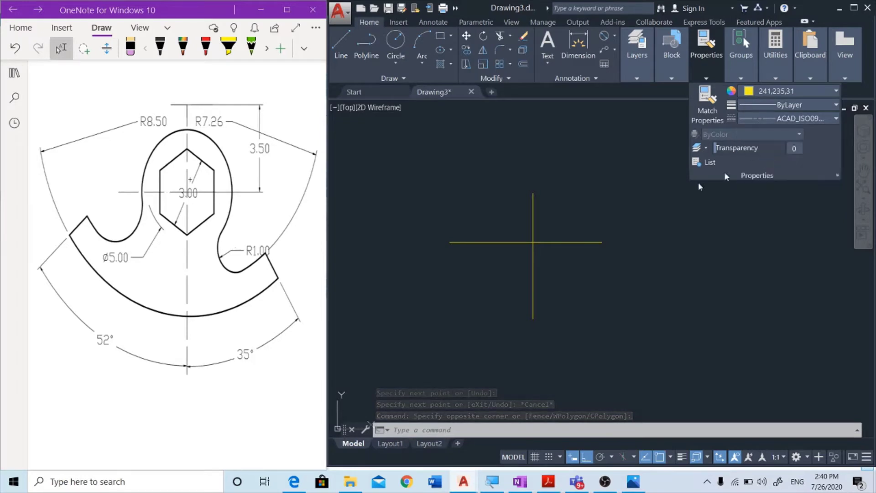
# - Open the Linetype Manager through the Linetype dropdown's Other... option
pyautogui.click(525, 250)
pyautogui.press('Escape')
pyautogui.click(583, 222)
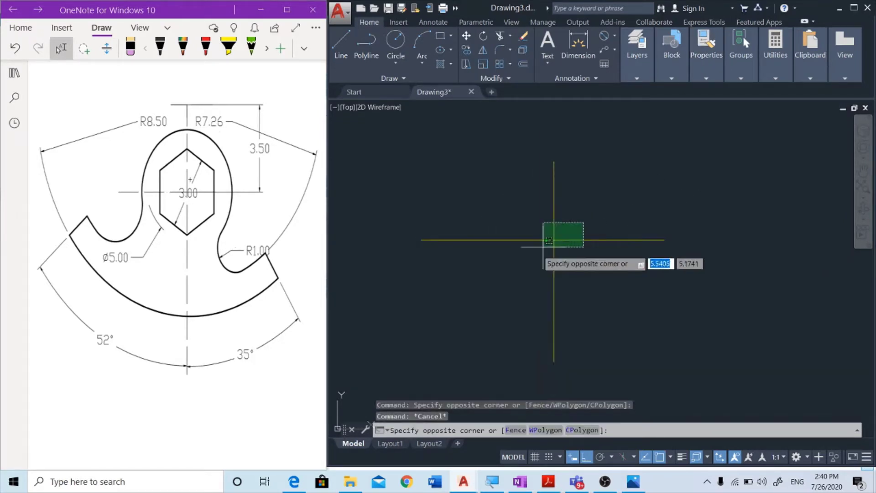
pyautogui.click(549, 241)
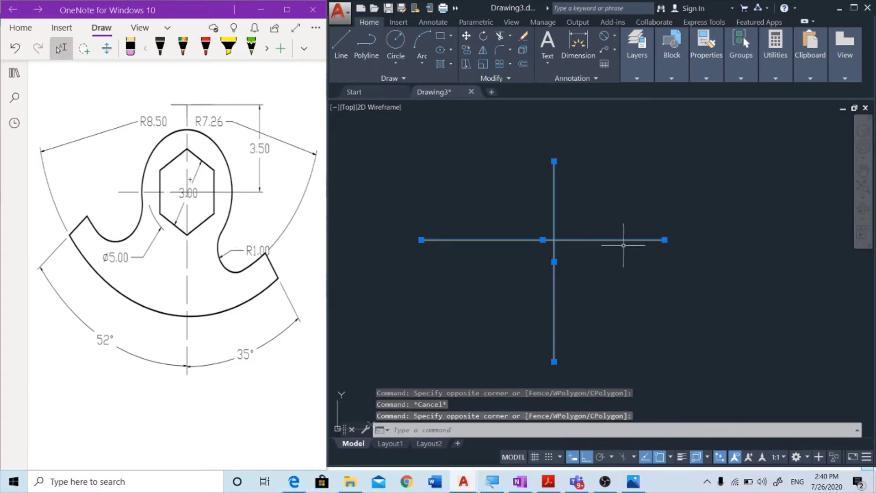
pyautogui.press('Escape')
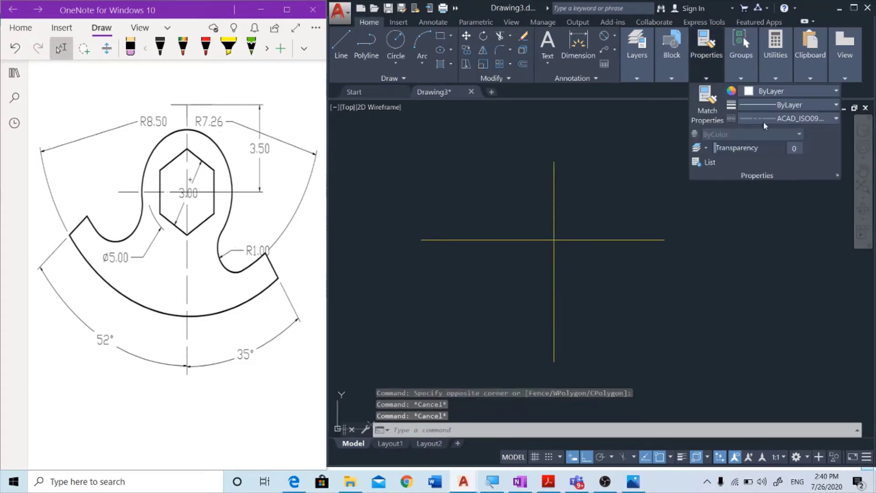
pyautogui.click(763, 121)
pyautogui.click(774, 188)
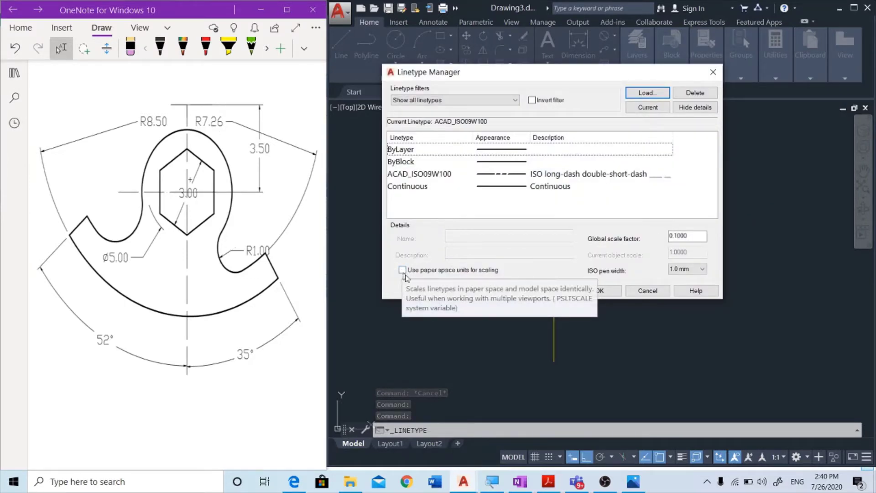
# - Set the global linetype scale factor to 0.01 and accept the ISO linetype warning
pyautogui.doubleClick(681, 236)
pyautogui.write('0.0')
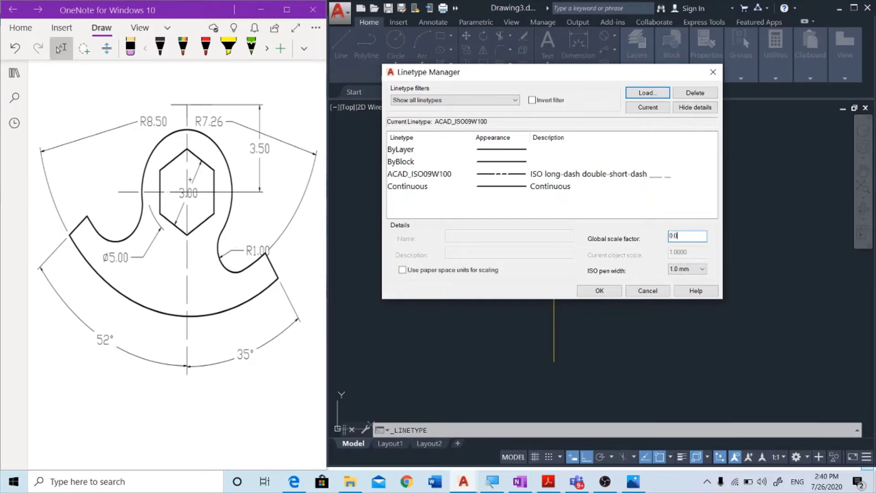
pyautogui.click(599, 290)
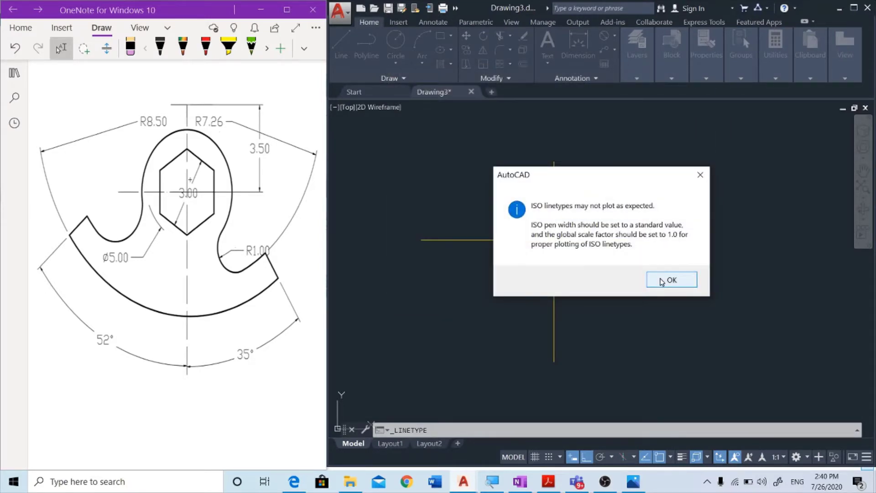
pyautogui.click(661, 282)
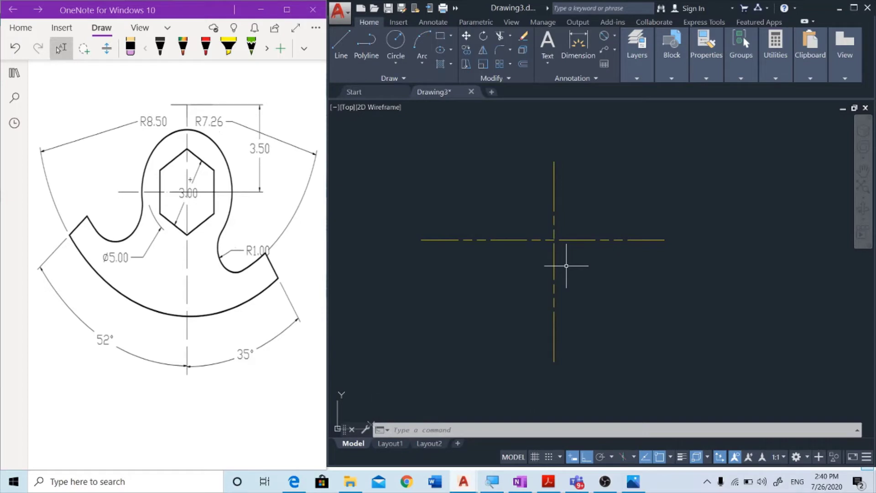
# - Switch the linetype for new objects to ByLayer, abandoning a first circle attempt
pyautogui.write('c')
pyautogui.press('Return')
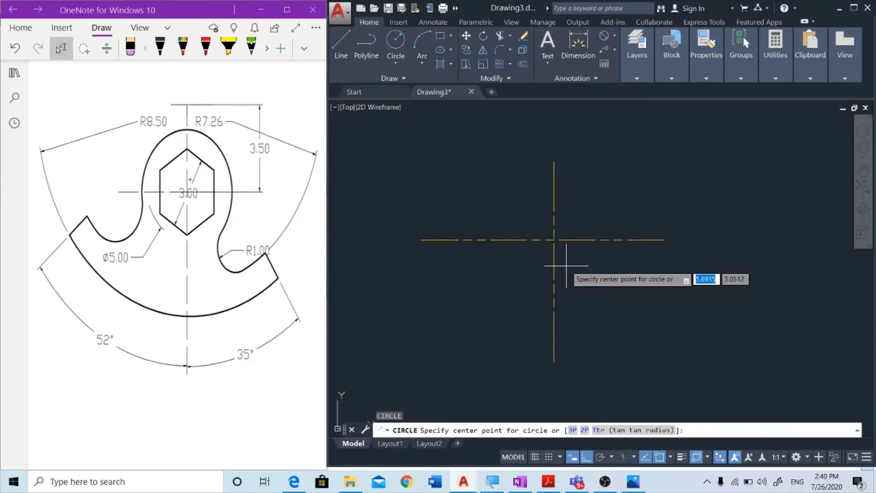
pyautogui.click(555, 240)
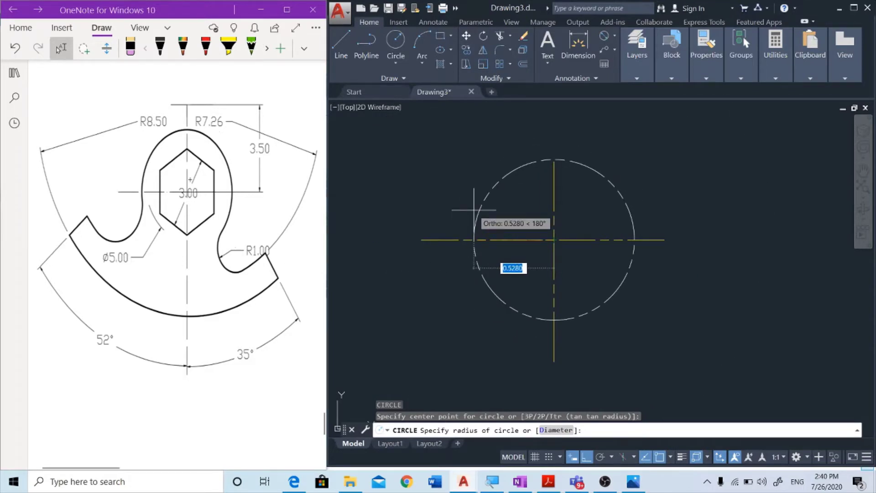
pyautogui.press('Escape')
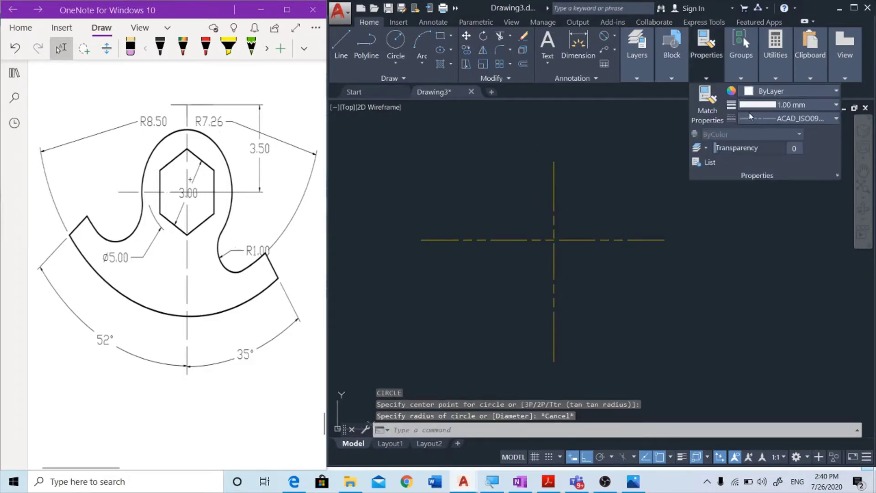
pyautogui.click(751, 118)
pyautogui.click(586, 206)
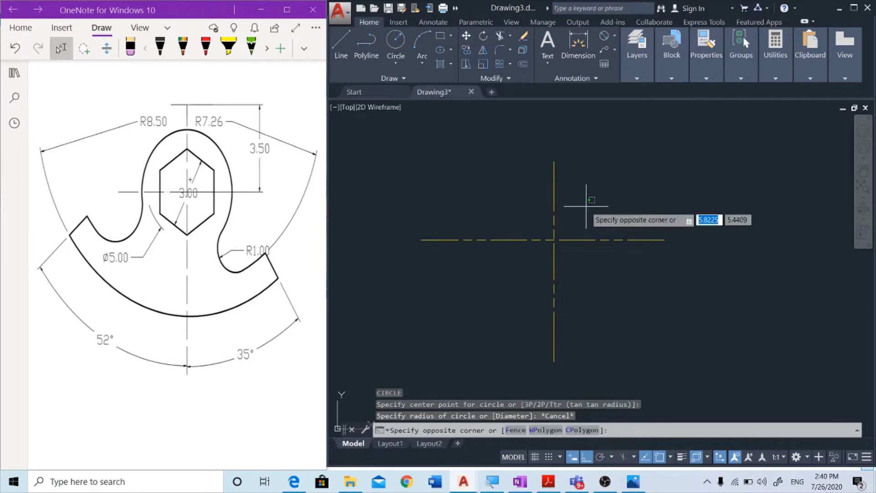
pyautogui.press('Escape')
# - Draw a circle of diameter 5 centred on the centre-line intersection
pyautogui.write('c')
pyautogui.press('Return')
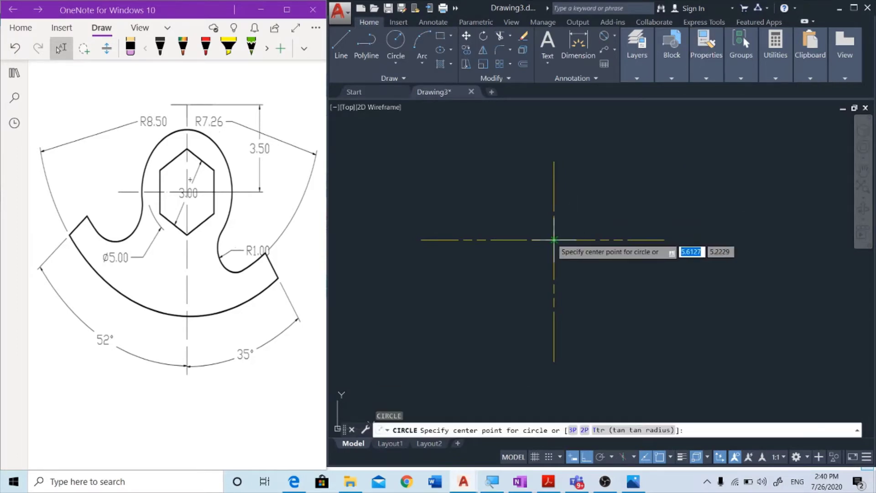
pyautogui.click(554, 240)
pyautogui.write('5')
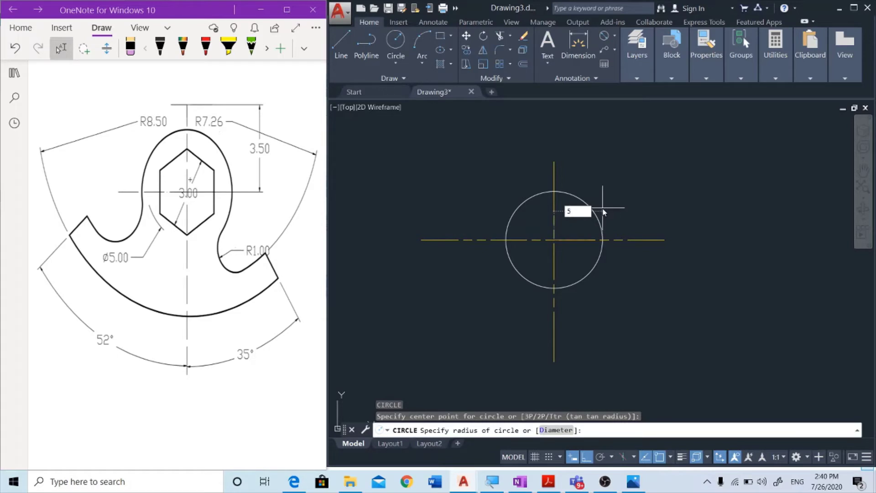
pyautogui.press('Return')
pyautogui.write('5')
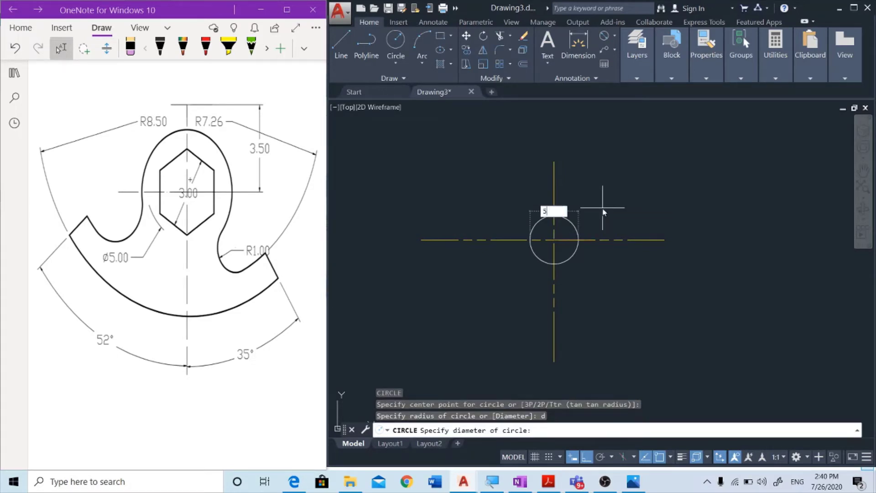
pyautogui.press('Return')
# - Zoom out and cancel a stray selection and circle command
pyautogui.scroll(-3, 549, 333)
pyautogui.scroll(-1, 581, 309)
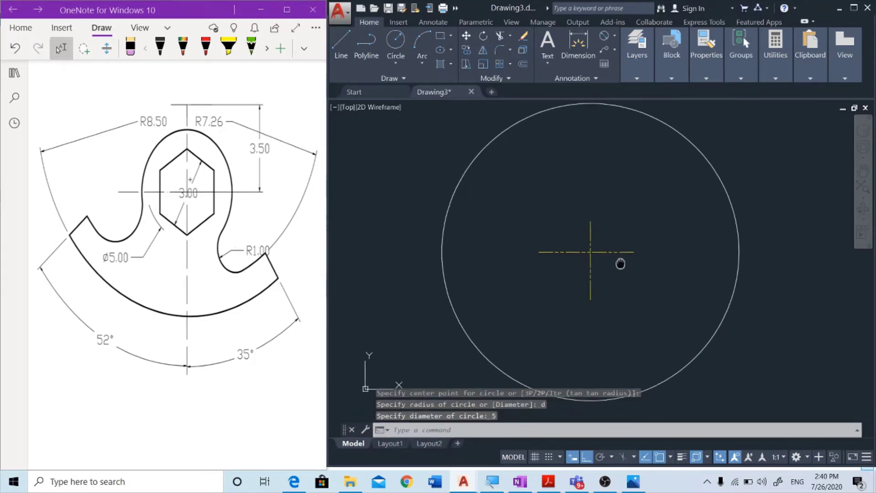
pyautogui.click(620, 259)
pyautogui.press('Escape')
pyautogui.press('Escape')
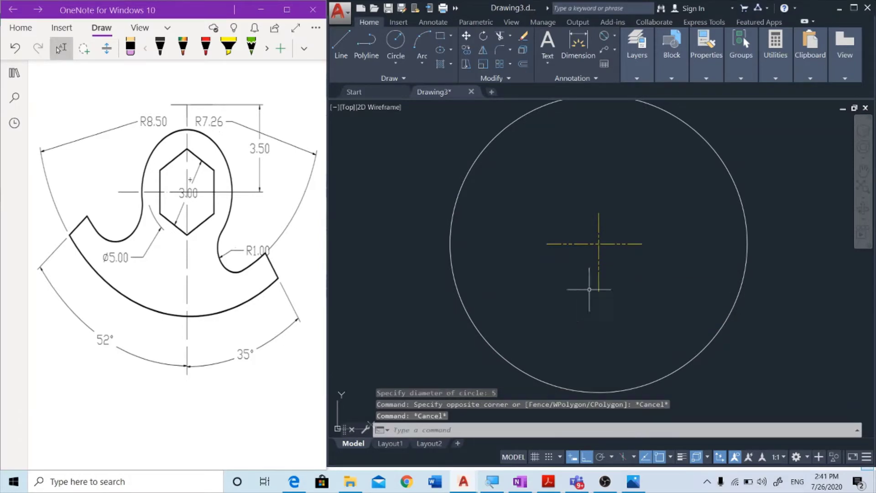
pyautogui.scroll(-1, 628, 275)
pyautogui.scroll(-1, 627, 275)
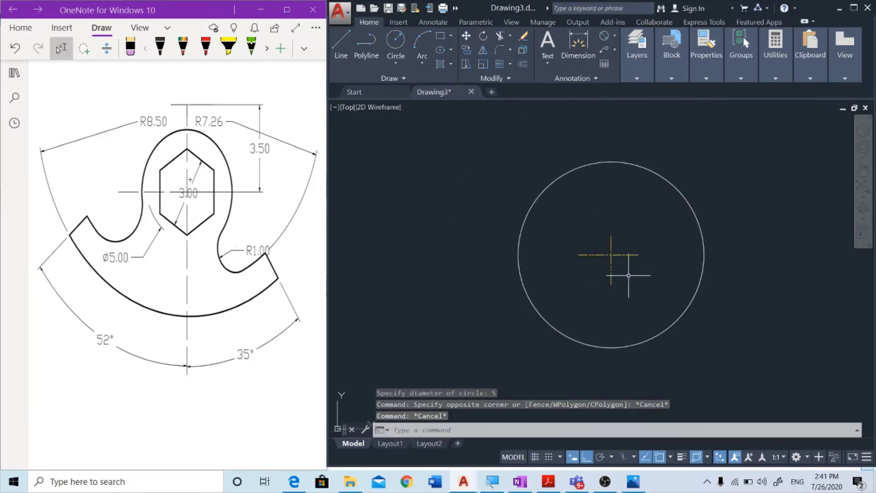
pyautogui.write('c')
pyautogui.press('Escape')
# - Draw a six-sided circumscribed polygon of radius 1.5 at the centre-line intersection
pyautogui.write('pol')
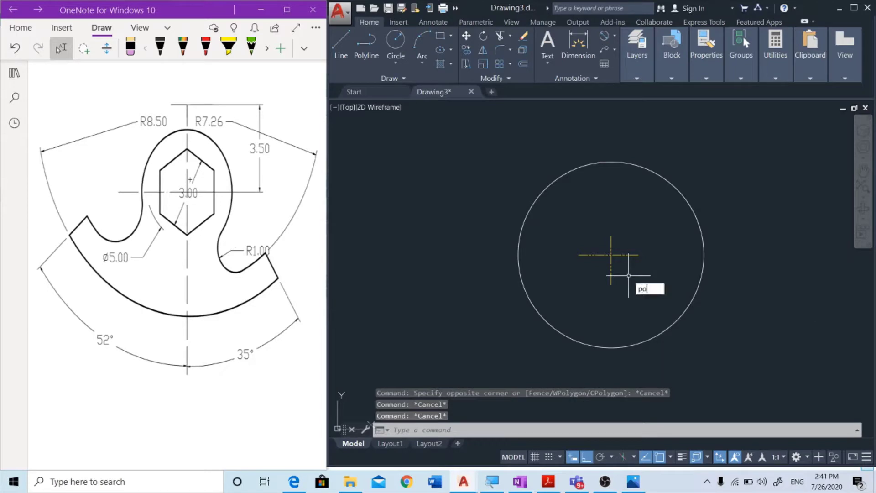
pyautogui.press('Return')
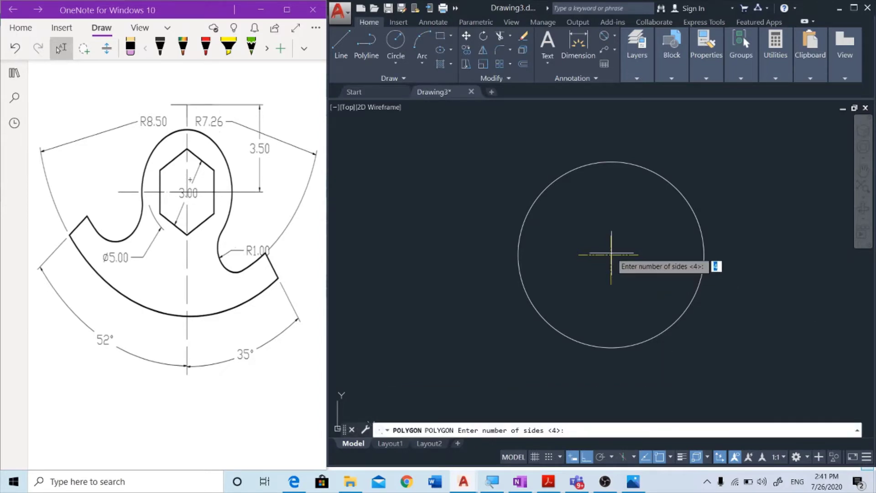
pyautogui.press('Return')
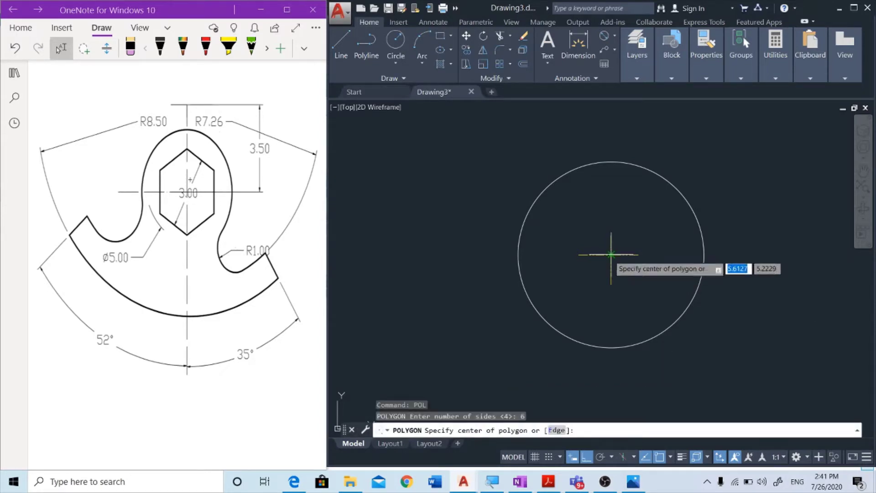
pyautogui.click(611, 255)
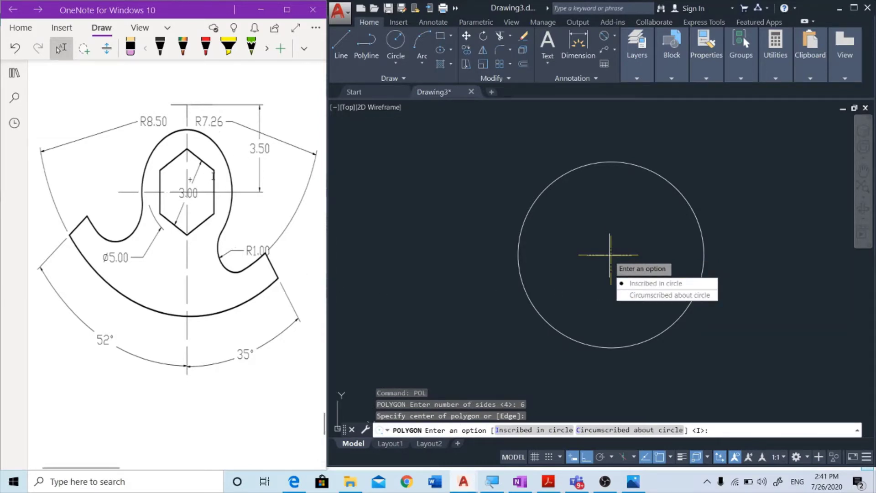
pyautogui.click(638, 296)
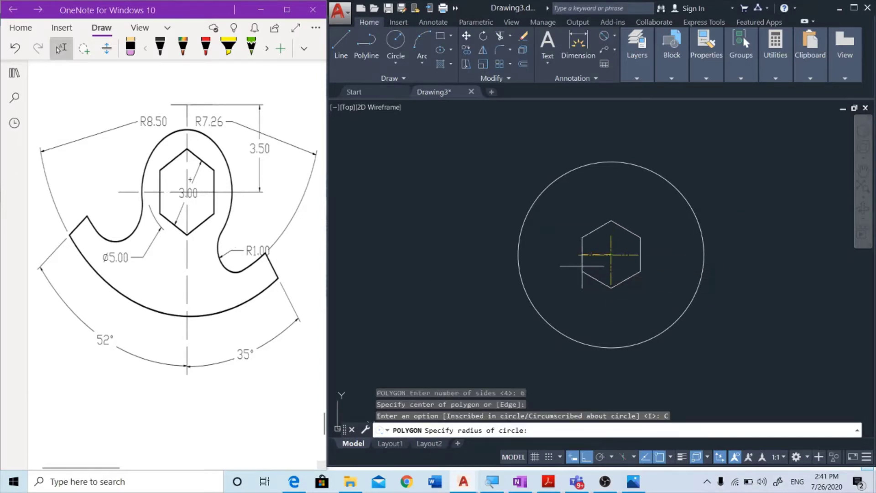
pyautogui.write('3')
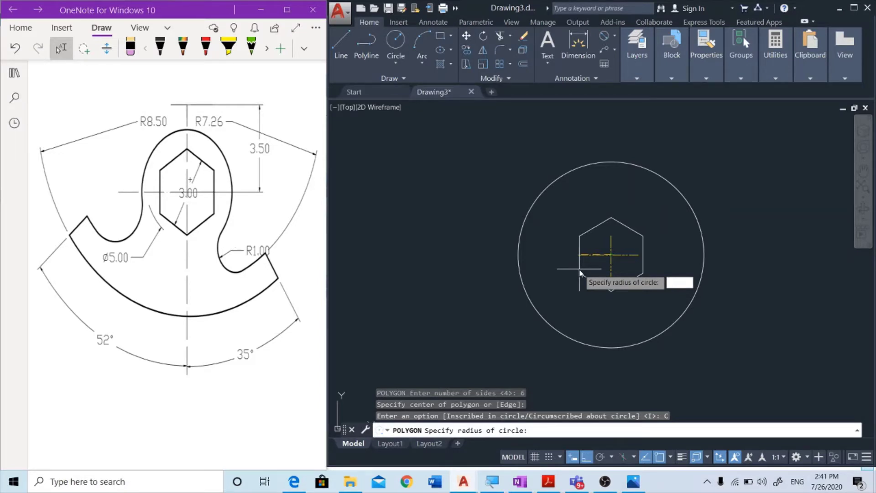
pyautogui.write('15')
pyautogui.press('Return')
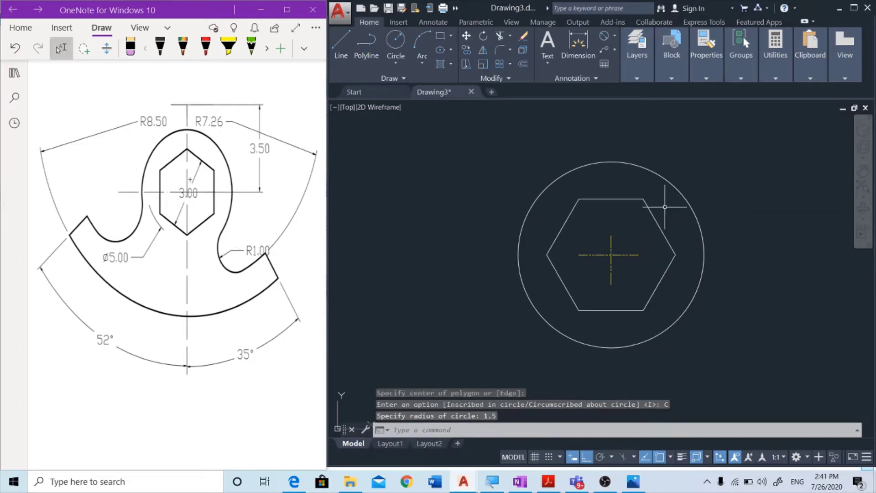
# - Rotate the hexagon about its centre so a corner points straight up
pyautogui.click(640, 186)
pyautogui.click(604, 209)
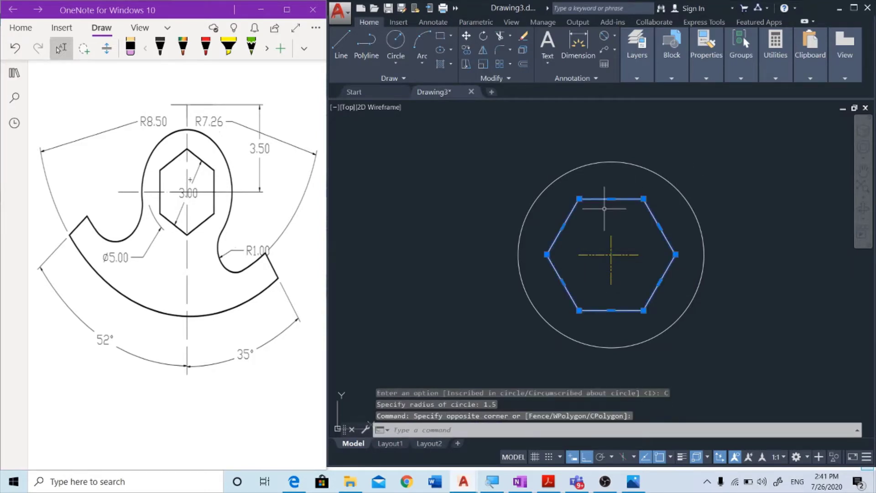
pyautogui.write('rot')
pyautogui.press('Return')
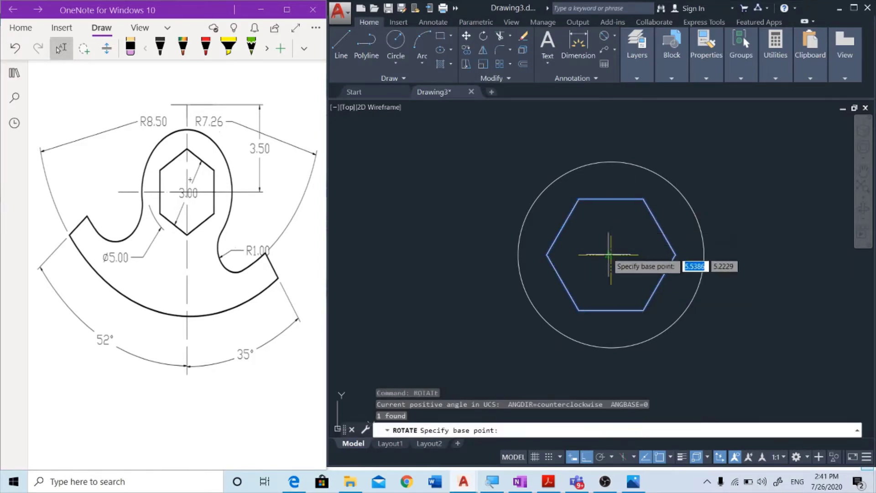
pyautogui.scroll(5, 610, 255)
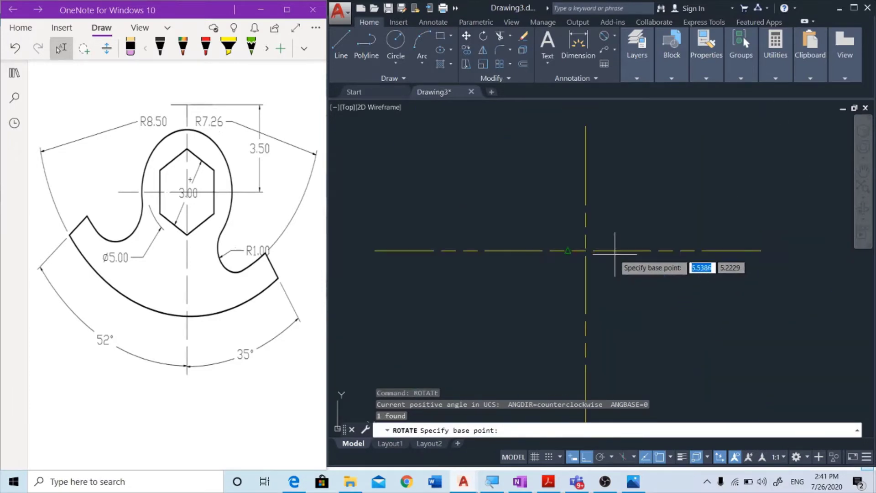
pyautogui.click(586, 251)
pyautogui.scroll(-5, 586, 250)
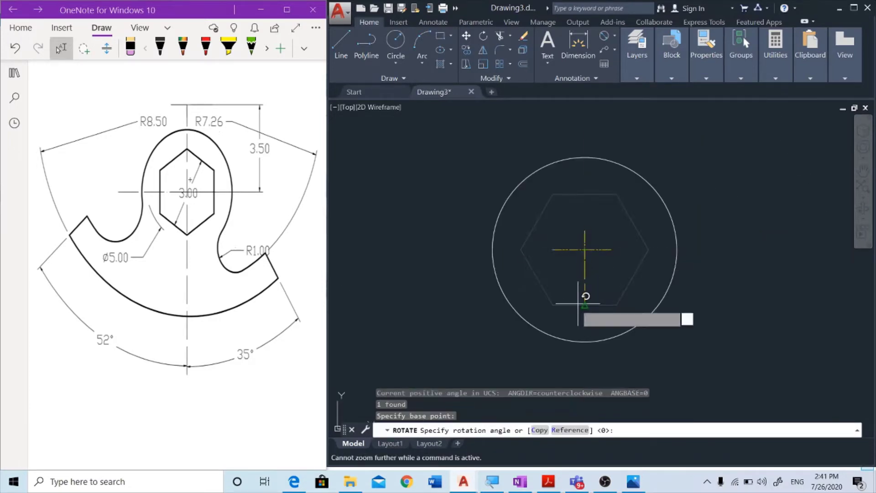
pyautogui.click(570, 368)
pyautogui.press('Return')
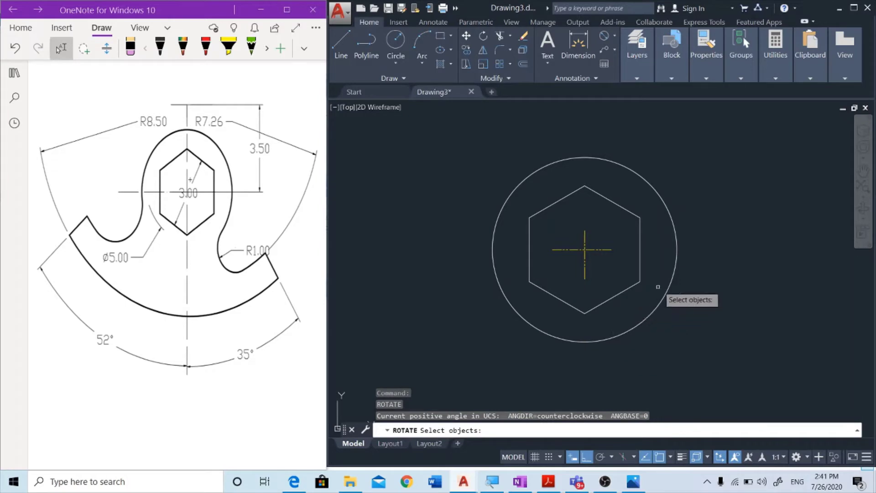
pyautogui.scroll(1, 694, 285)
pyautogui.press('Escape')
pyautogui.press('Escape')
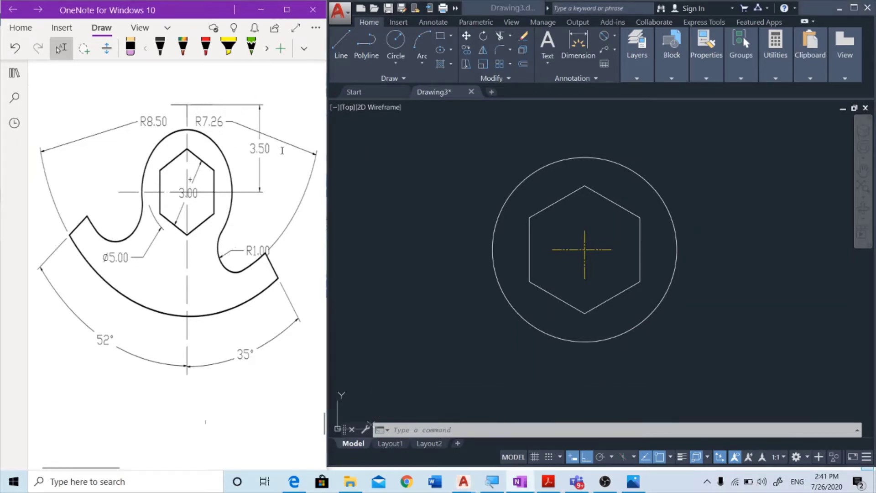
# - Circle the 3.50 dimension in red on the OneNote reference page
pyautogui.click(206, 46)
pyautogui.moveTo(279, 138); pyautogui.dragTo(273, 148)
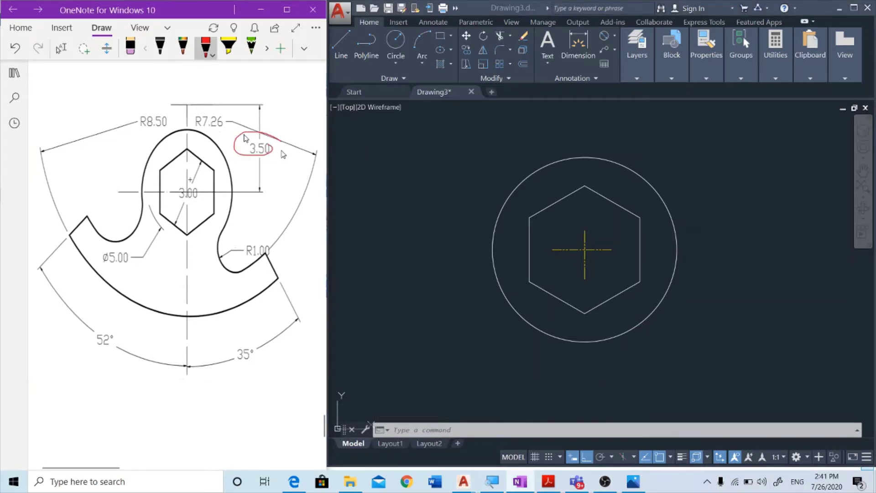
pyautogui.press('Escape')
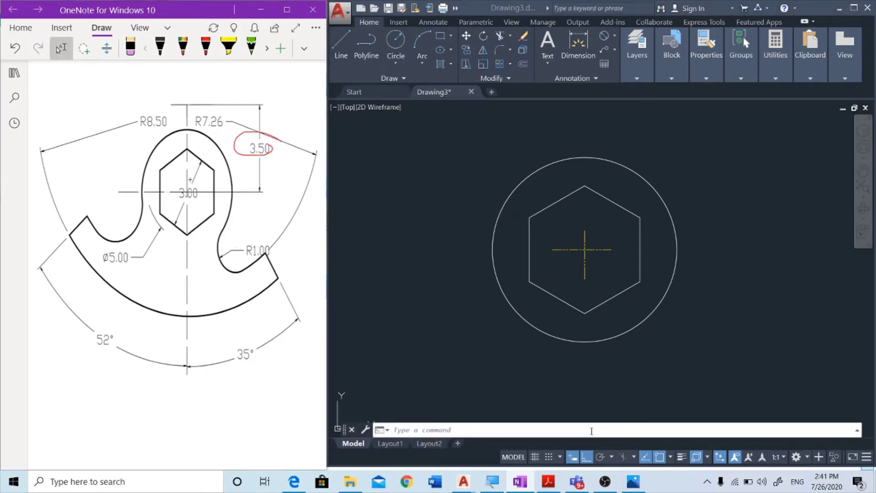
pyautogui.click(592, 431)
# - Offset the horizontal centre line 3.5 upward
pyautogui.write('o')
pyautogui.press('Return')
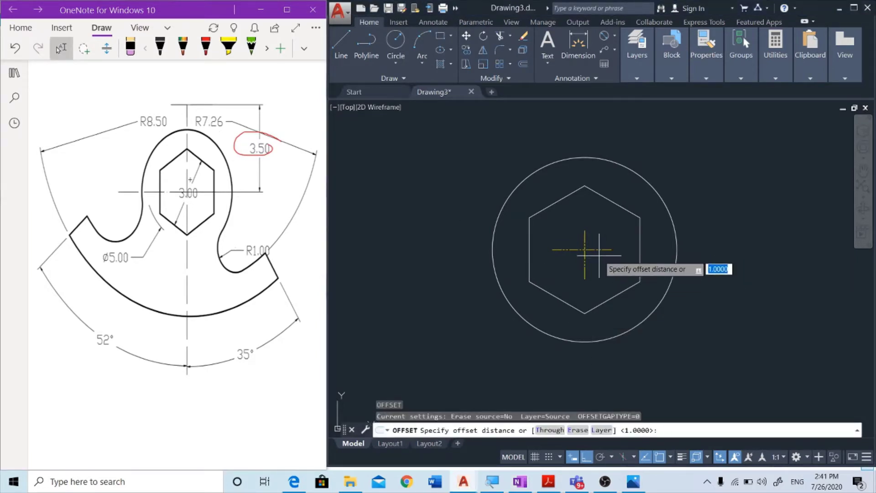
pyautogui.write('3.5')
pyautogui.press('Return')
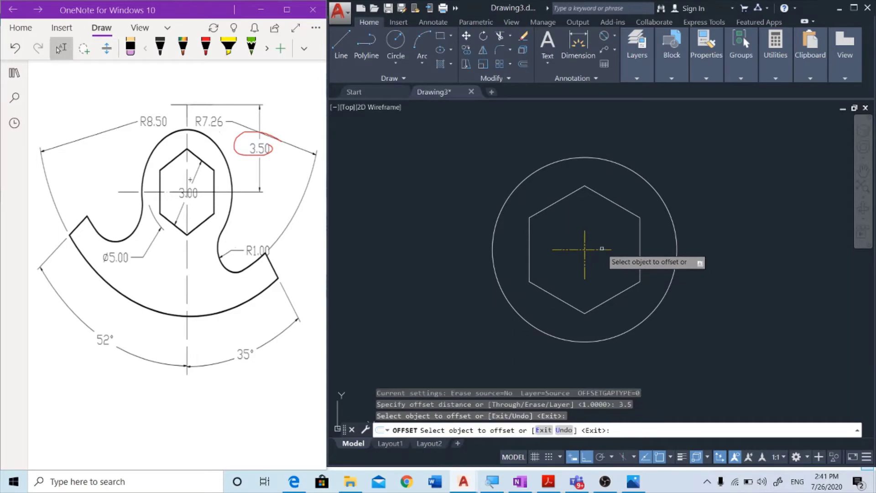
pyautogui.click(602, 250)
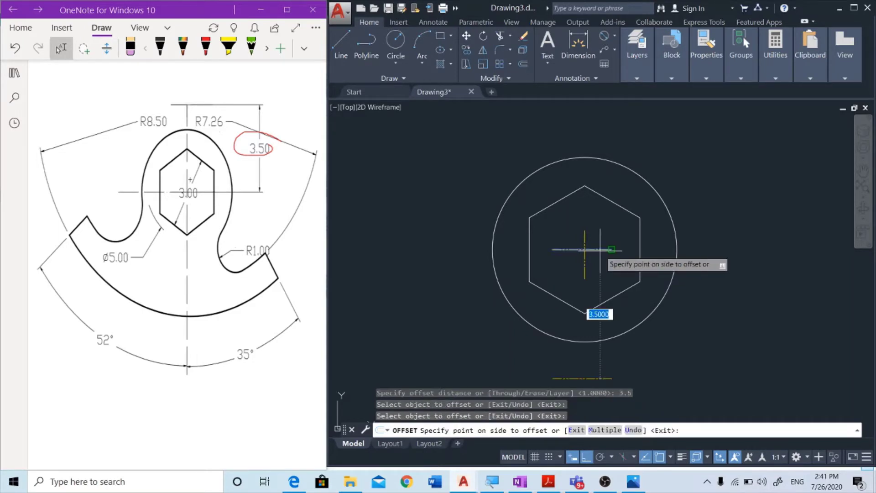
pyautogui.click(626, 160)
pyautogui.press('Escape')
# - Grip-stretch both ends of the horizontal centre line well beyond the circle
pyautogui.moveTo(610, 239); pyautogui.dragTo(607, 250)
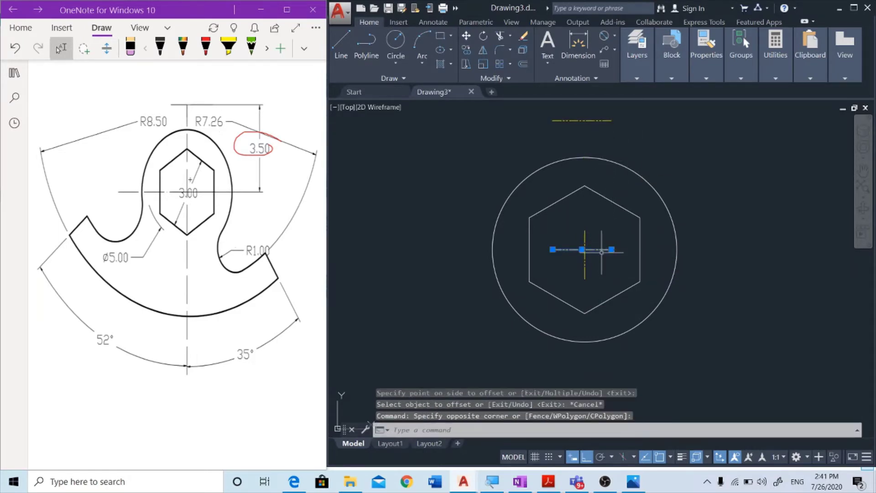
pyautogui.click(612, 250)
pyautogui.click(773, 249)
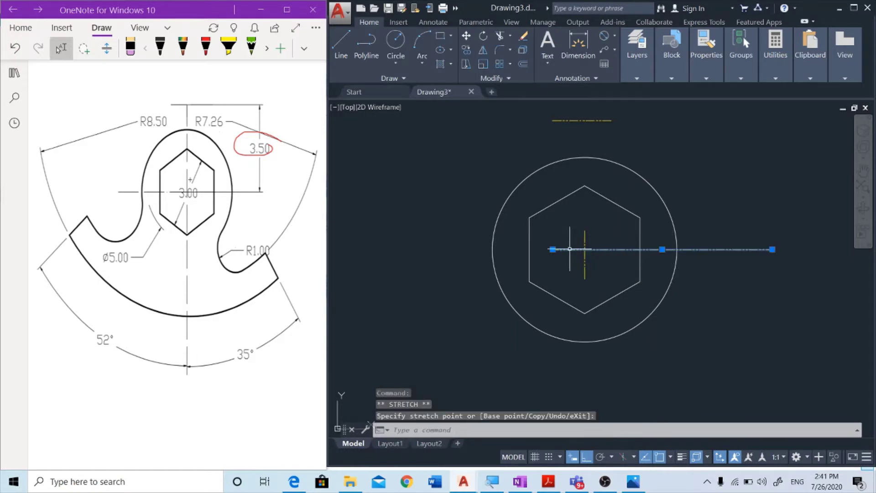
pyautogui.click(553, 250)
pyautogui.click(477, 249)
pyautogui.press('Escape')
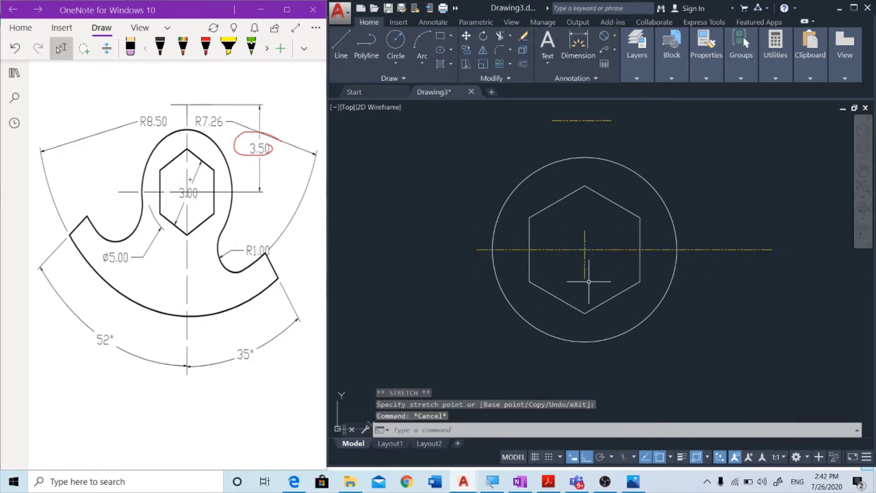
# - Stretch the vertical centre line downward and upward past the upper construction line
pyautogui.click(587, 275)
pyautogui.click(576, 267)
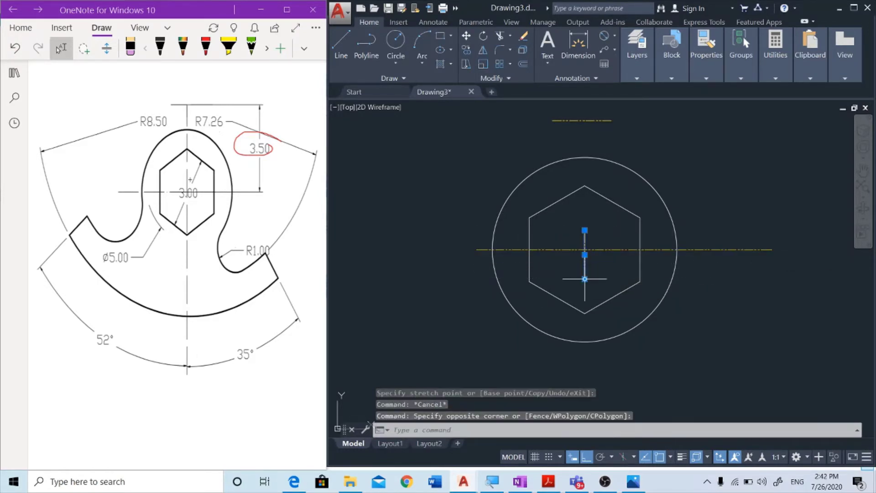
pyautogui.click(585, 279)
pyautogui.click(599, 359)
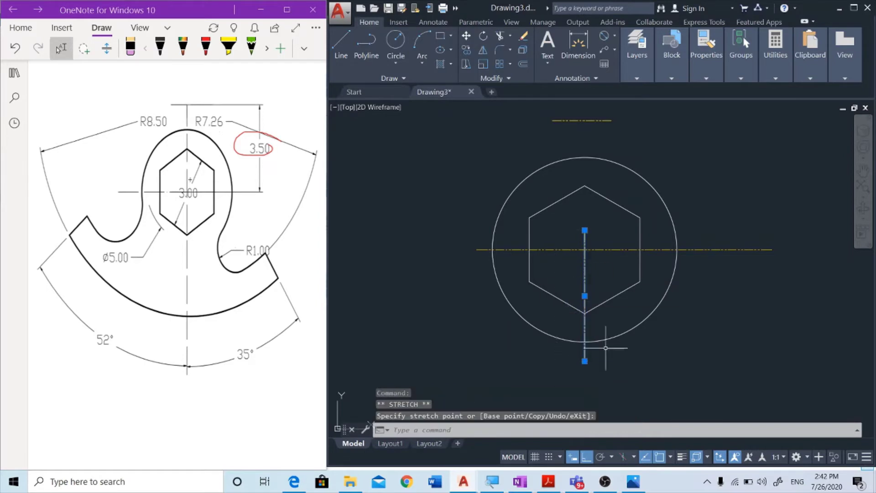
pyautogui.click(585, 230)
pyautogui.click(594, 148)
pyautogui.press('Escape')
pyautogui.press('Escape')
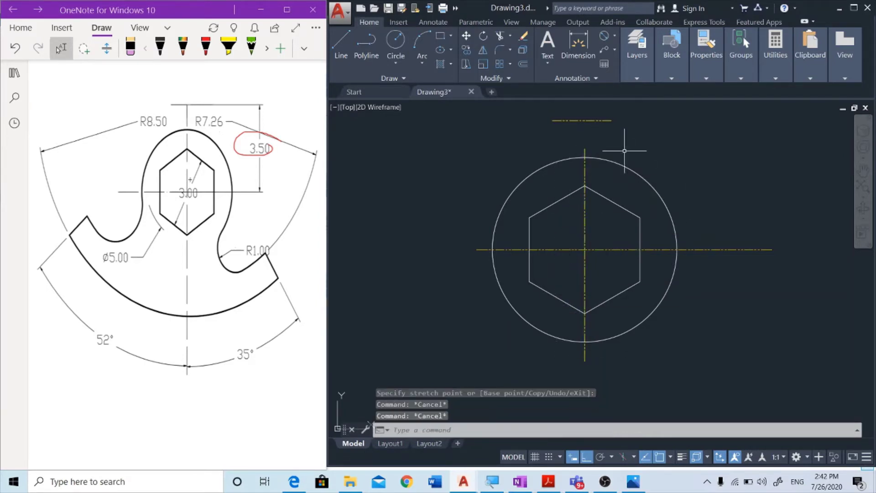
pyautogui.moveTo(622, 141); pyautogui.dragTo(612, 202, button='middle')
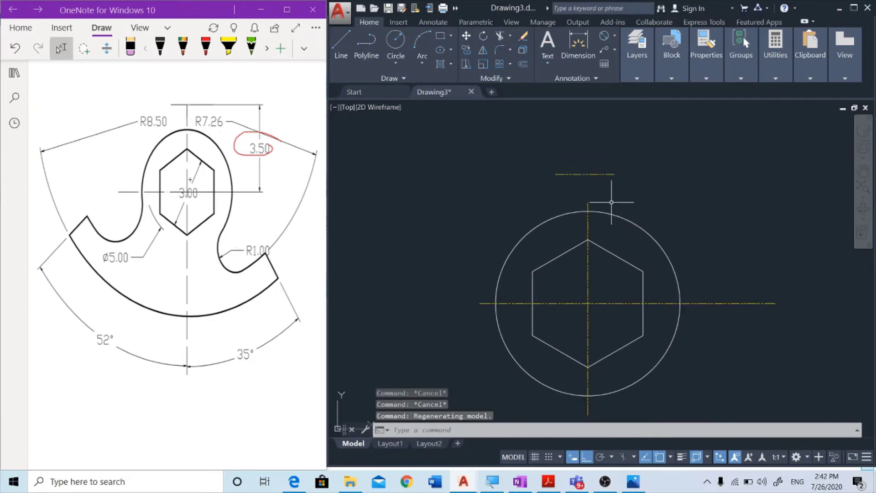
pyautogui.click(588, 202)
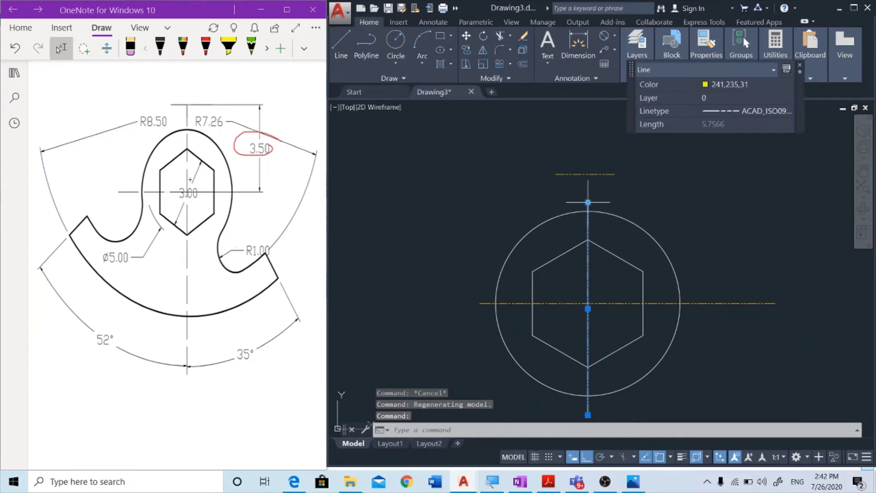
pyautogui.click(594, 156)
pyautogui.press('Escape')
pyautogui.press('Escape')
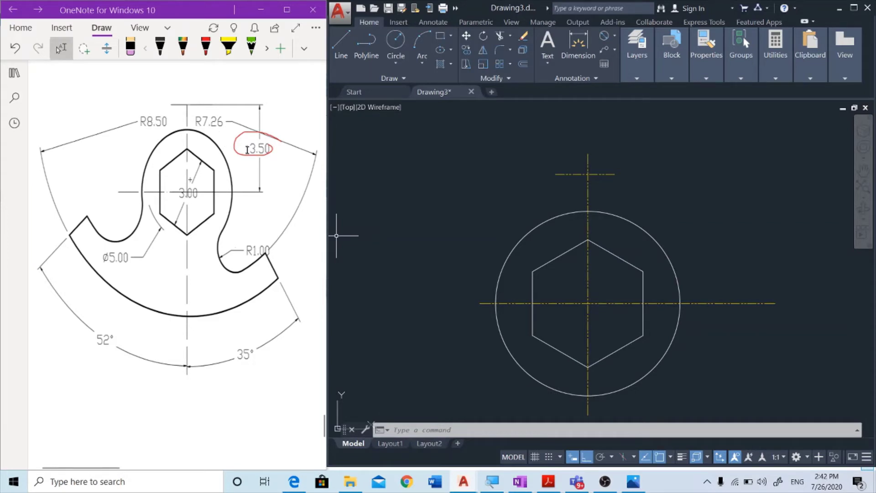
# - Draw an R8.5 circle at the upper centre-line intersection
pyautogui.press('Escape')
pyautogui.press('Escape')
pyautogui.press('Escape')
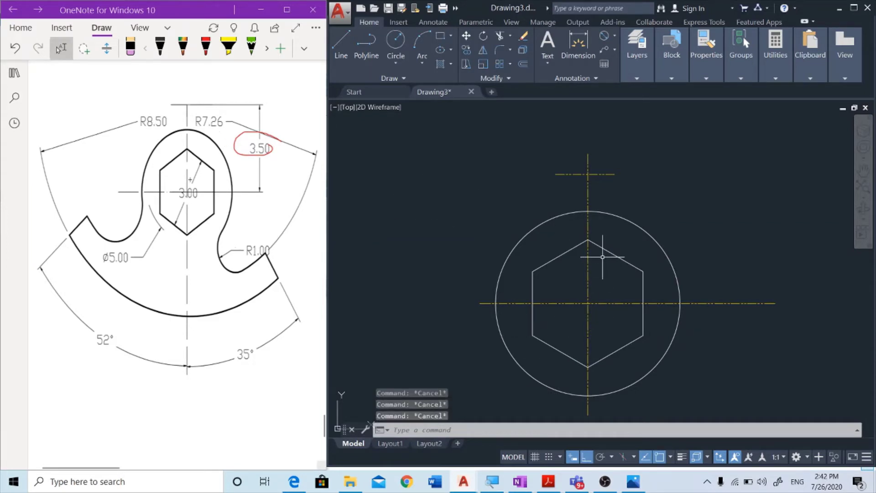
pyautogui.write('c')
pyautogui.press('Return')
pyautogui.click(588, 174)
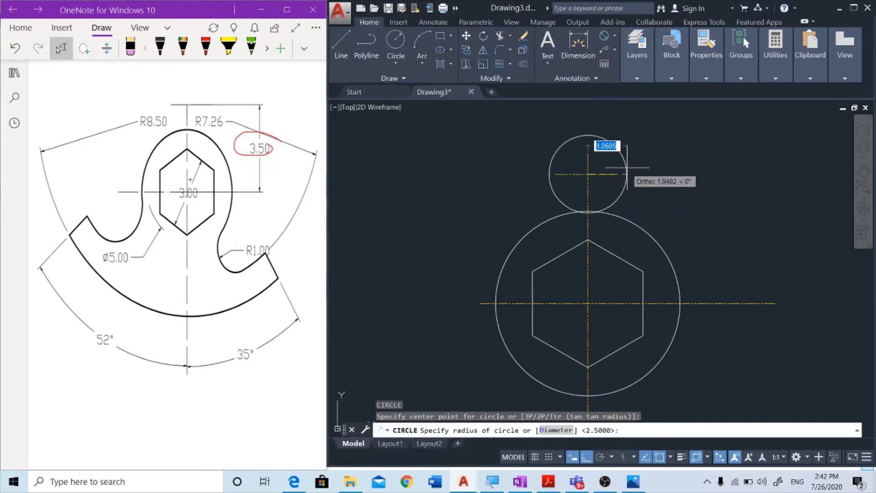
pyautogui.write('8.5')
pyautogui.press('Return')
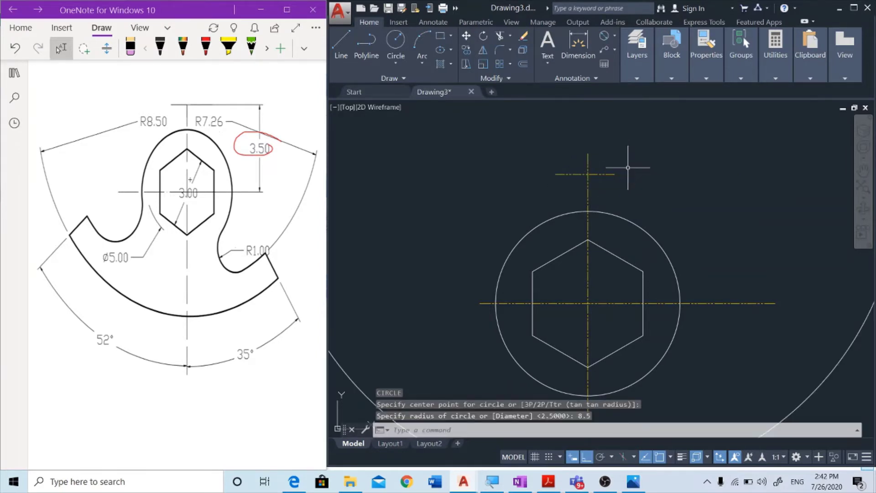
# - Draw a concentric R7.26 circle at the same intersection
pyautogui.write('c')
pyautogui.press('Return')
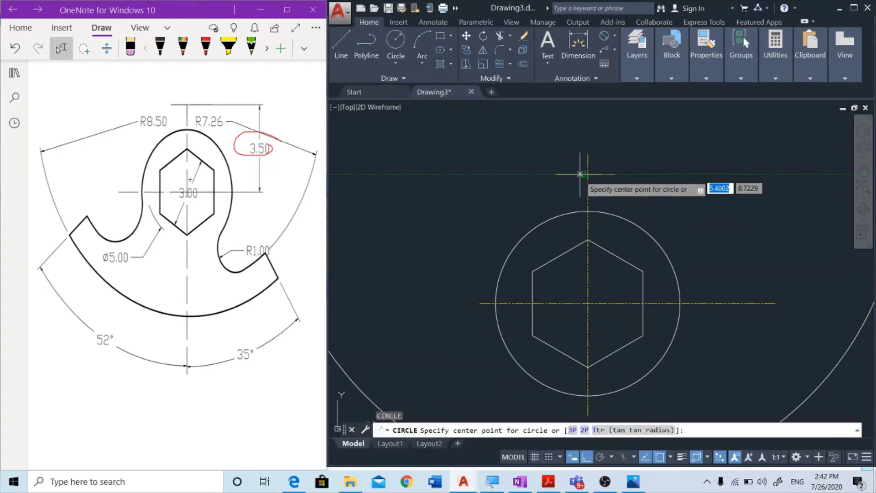
pyautogui.click(588, 174)
pyautogui.write('7.26')
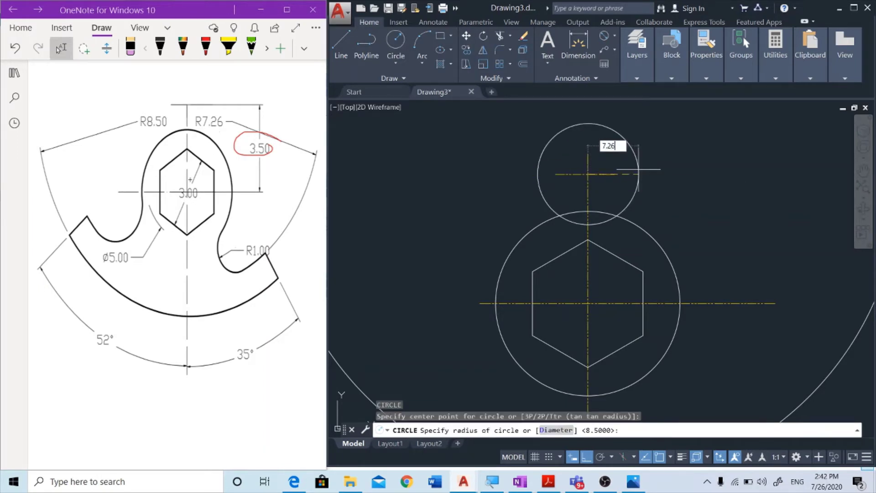
pyautogui.press('Return')
pyautogui.scroll(-2, 635, 196)
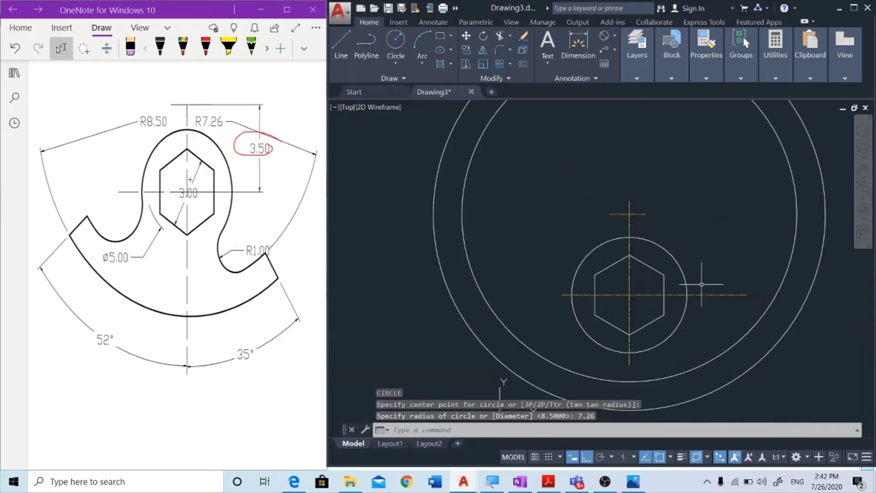
pyautogui.scroll(-2, 666, 246)
pyautogui.scroll(2, 698, 284)
pyautogui.scroll(2, 661, 195)
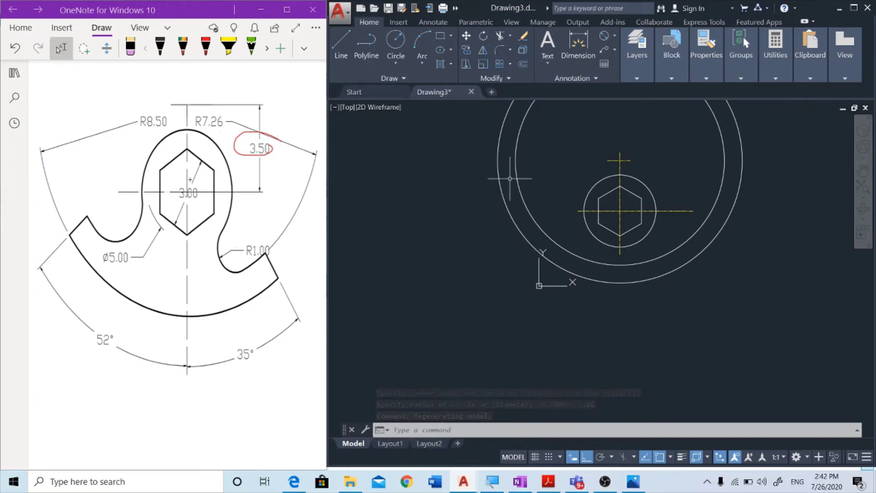
# - Circle the 35° and 52° angles in red and sketch the 218° and 305° working
pyautogui.click(206, 46)
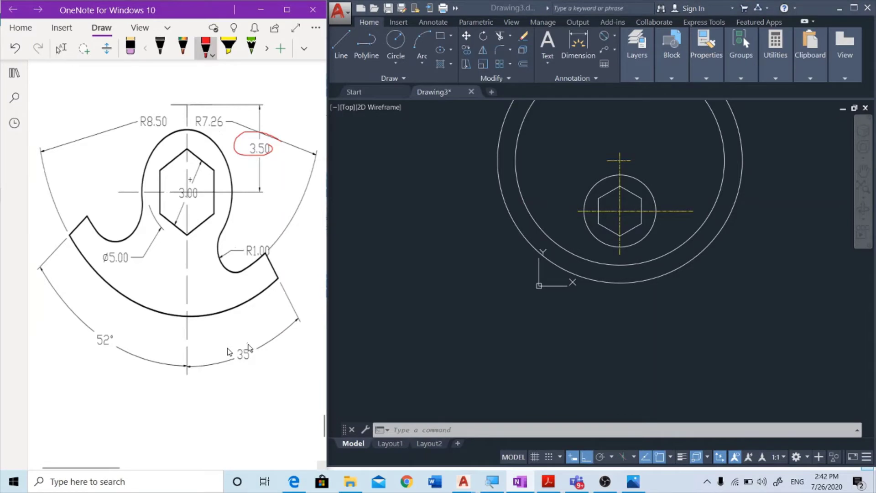
pyautogui.moveTo(250, 345); pyautogui.dragTo(230, 352)
pyautogui.moveTo(101, 322)
pyautogui.mouseDown()
pyautogui.moveTo(87, 358)
pyautogui.moveTo(102, 316)
pyautogui.mouseUp()
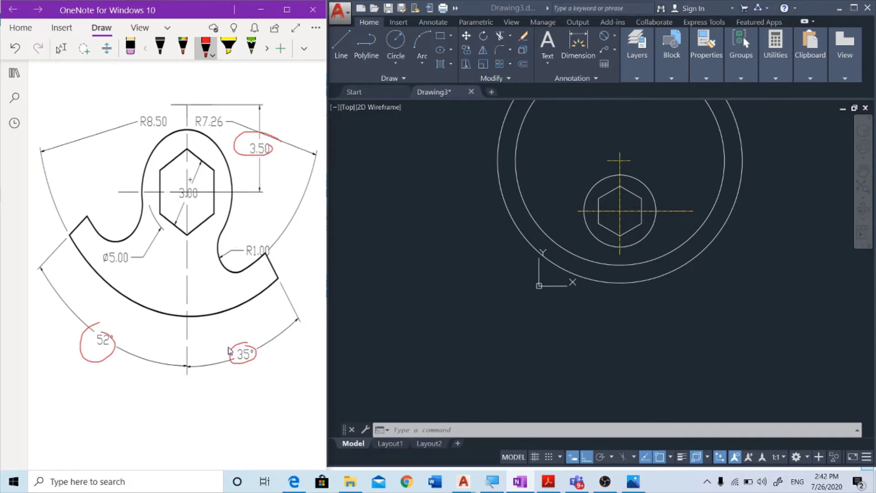
pyautogui.scroll(-3, 233, 418)
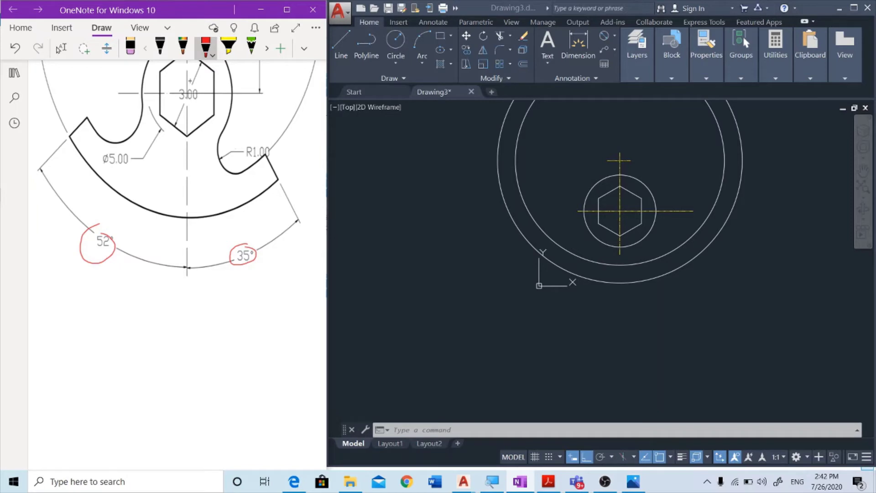
pyautogui.click(478, 244)
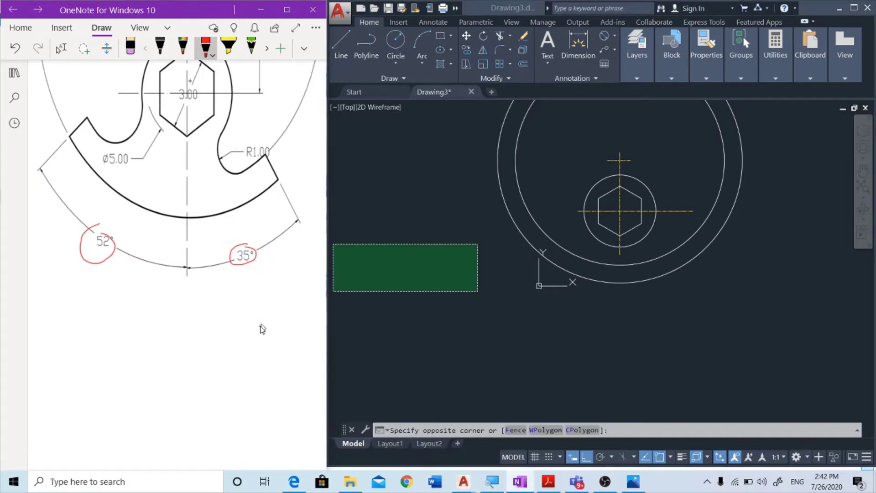
pyautogui.moveTo(206, 337)
pyautogui.mouseDown()
pyautogui.moveTo(210, 381)
pyautogui.moveTo(269, 345)
pyautogui.mouseUp()
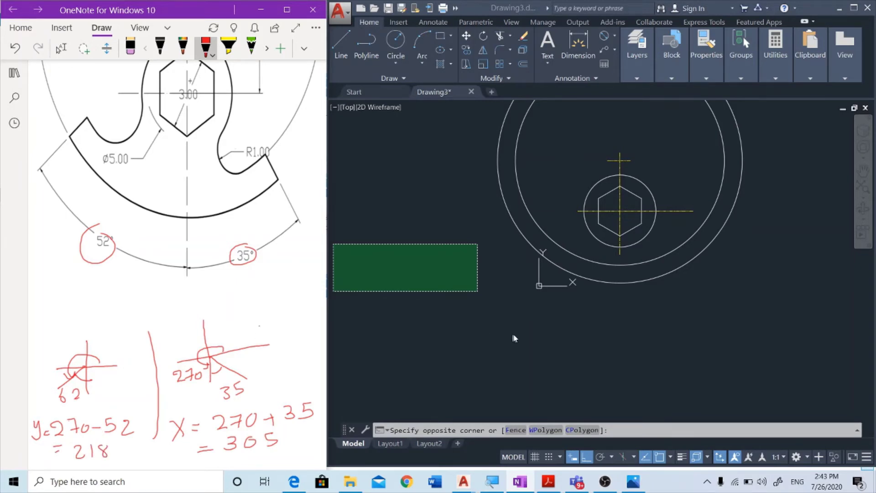
# - Draw a 10-unit line at 218° from the top of the vertical centre line
pyautogui.press('Escape')
pyautogui.write('l')
pyautogui.press('Return')
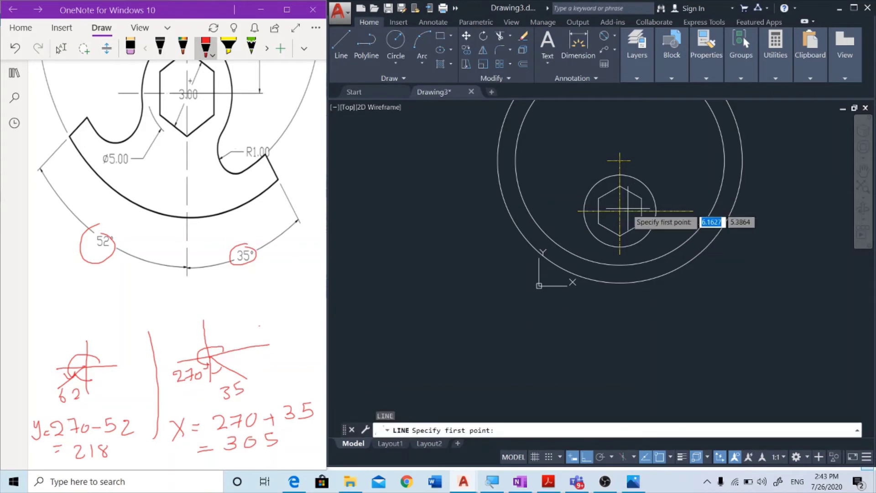
pyautogui.click(620, 211)
pyautogui.press('Escape')
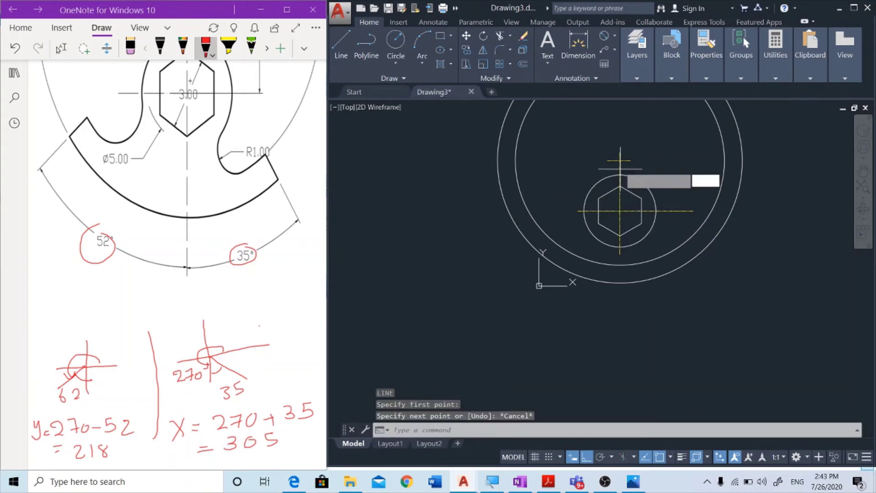
pyautogui.press('Return')
pyautogui.click(620, 160)
pyautogui.write('10')
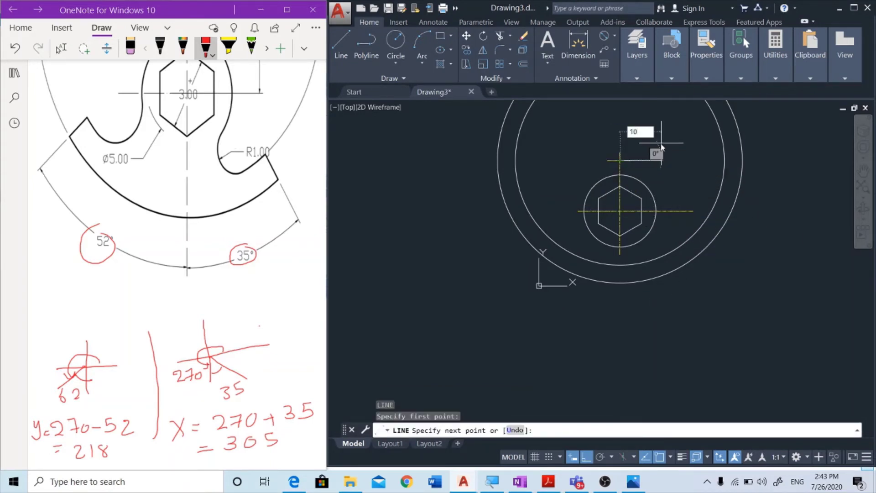
pyautogui.press('Tab')
pyautogui.write('218')
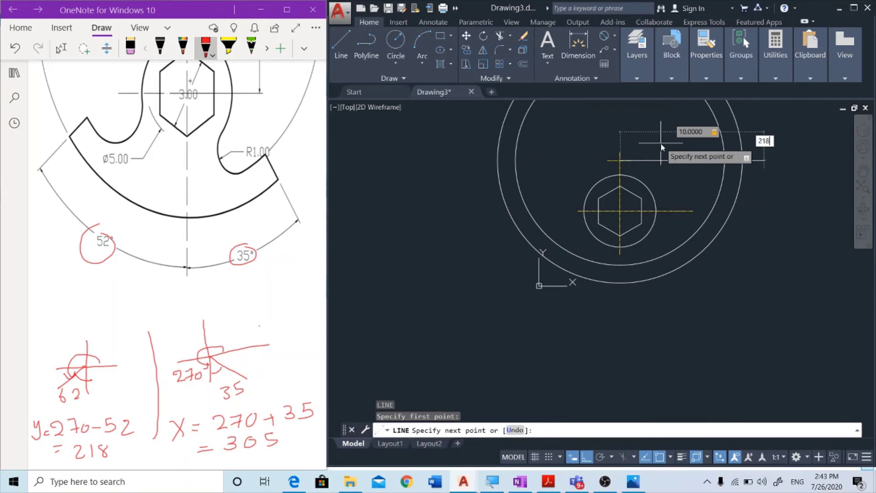
pyautogui.press('Return')
pyautogui.press('Escape')
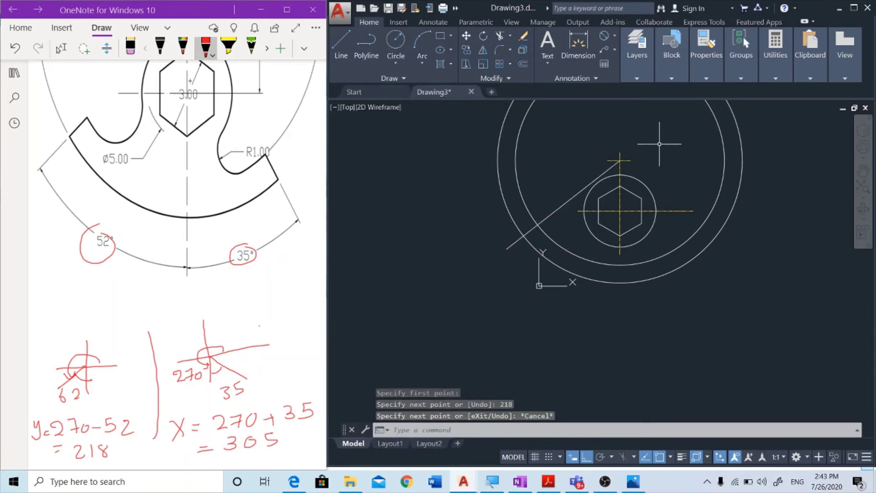
# - Draw a second 10-unit line at 305° from the same point
pyautogui.press('Return')
pyautogui.click(619, 160)
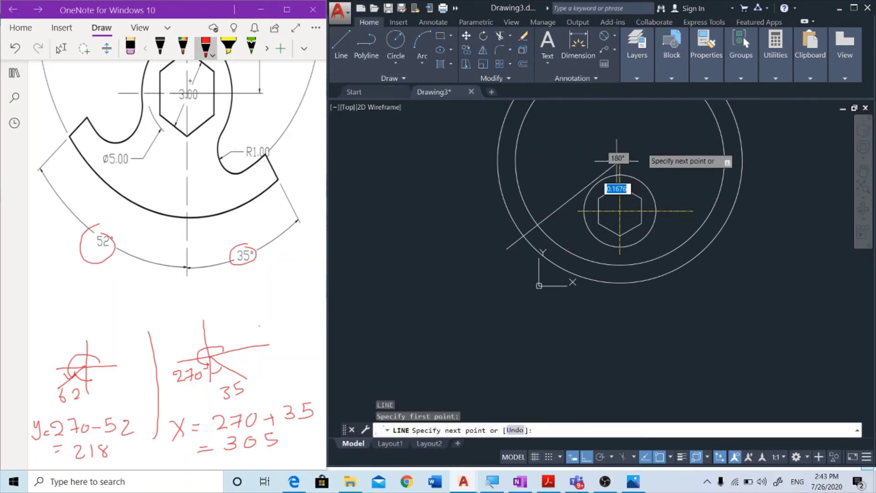
pyautogui.write('10')
pyautogui.press('Tab')
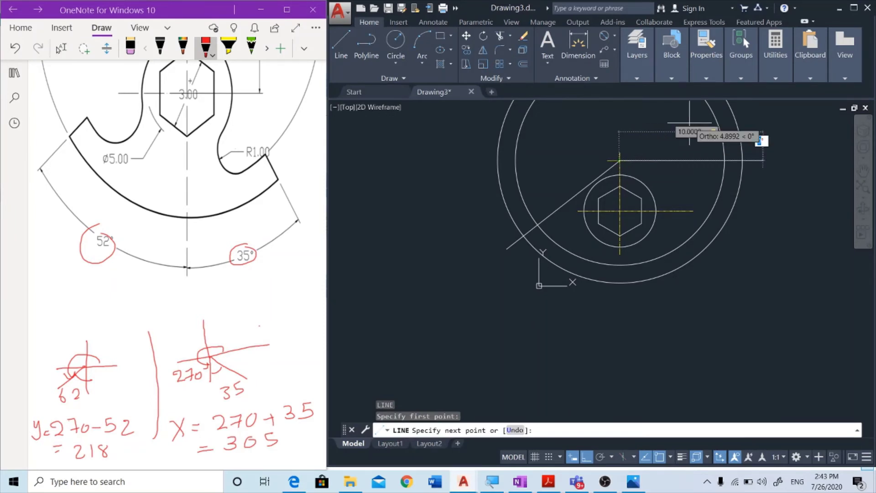
pyautogui.write('30')
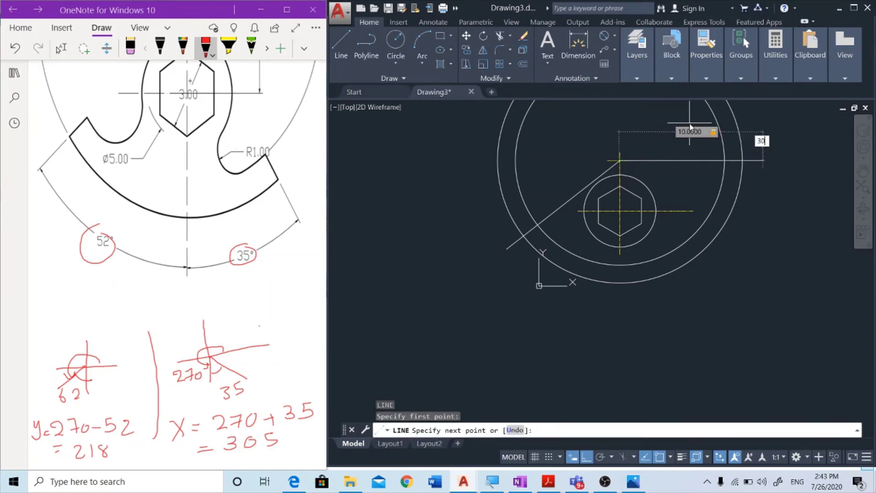
pyautogui.press('Return')
pyautogui.press('Escape')
pyautogui.press('Escape')
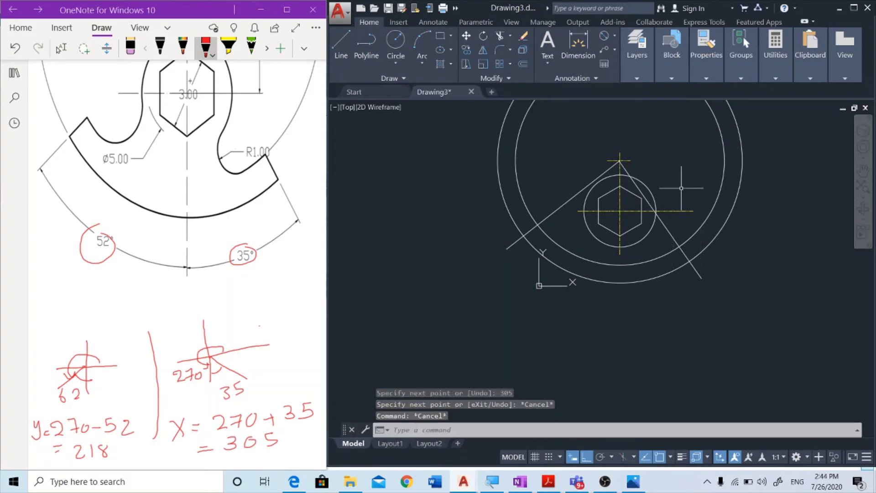
# - Match the right slanted line to the yellow dashed centre-line style
pyautogui.click(708, 104)
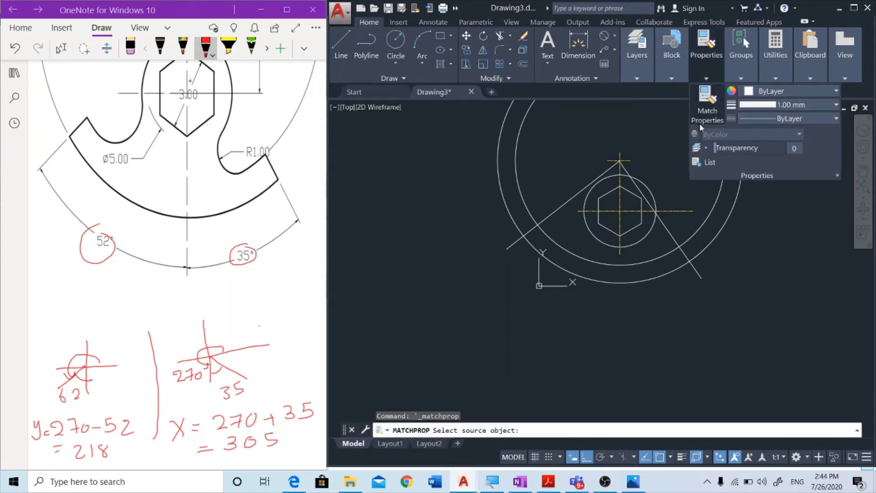
pyautogui.click(593, 181)
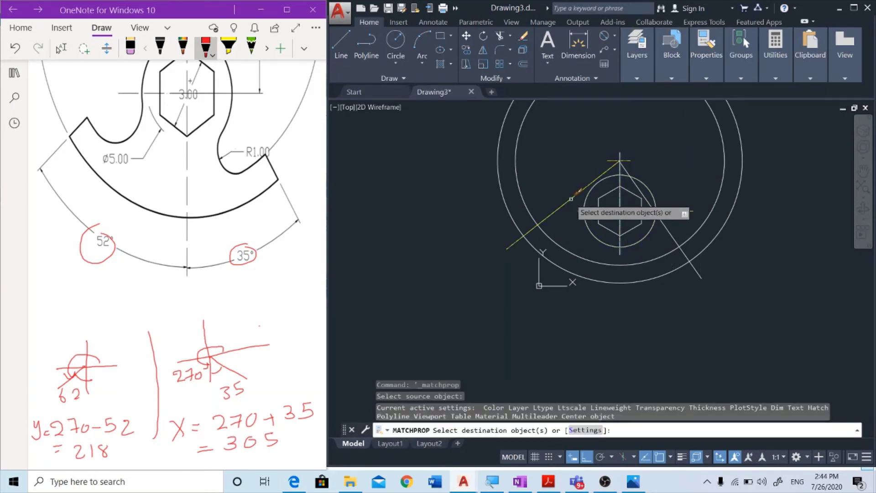
pyautogui.click(667, 228)
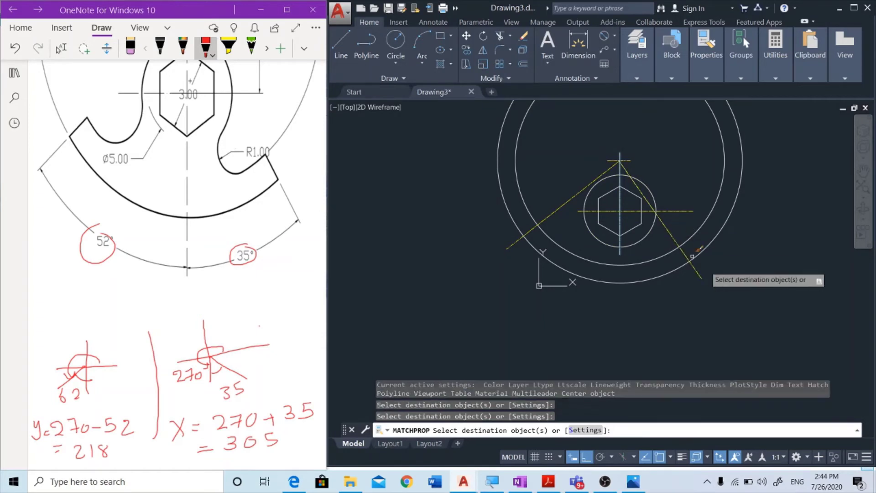
pyautogui.press('Escape')
# - Try short lines where the right and left slanted lines meet the circle, then cancel
pyautogui.write('l')
pyautogui.press('Return')
pyautogui.scroll(2, 706, 266)
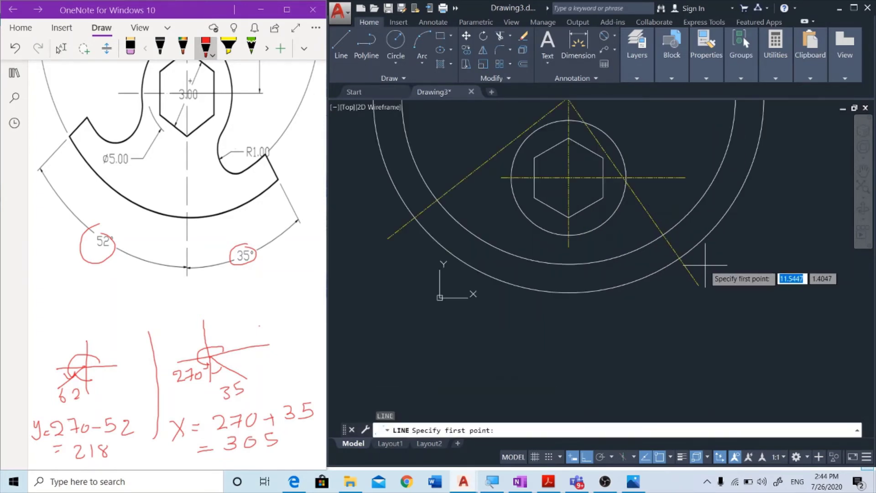
pyautogui.click(664, 235)
pyautogui.click(680, 258)
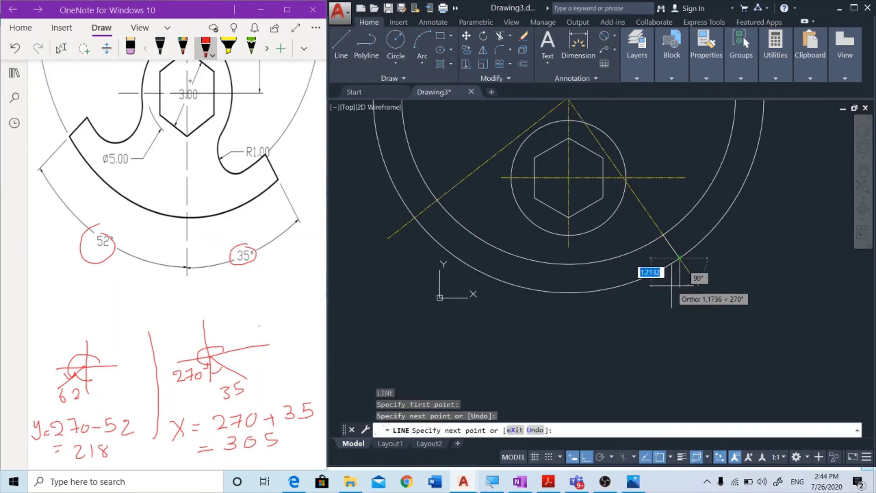
pyautogui.press('Escape')
pyautogui.press('Return')
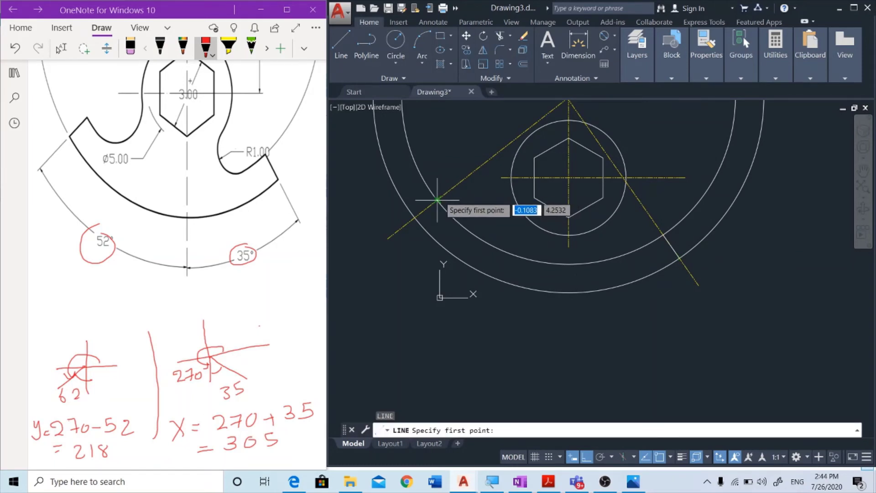
pyautogui.click(432, 203)
pyautogui.click(428, 205)
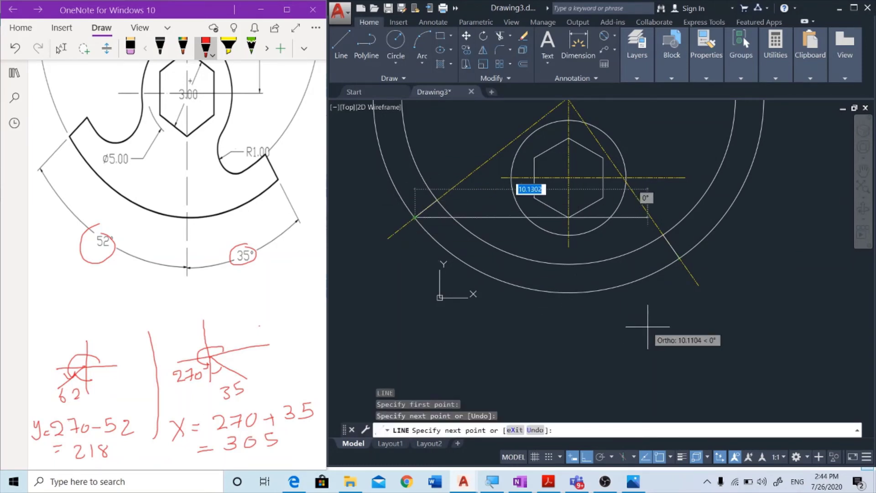
pyautogui.press('Escape')
pyautogui.press('Escape')
pyautogui.scroll(-2, 656, 324)
pyautogui.scroll(-2, 656, 325)
# - Trim away the upper parts of both large circles, using the slanted lines as cutting edges
pyautogui.write('tr')
pyautogui.press('Return')
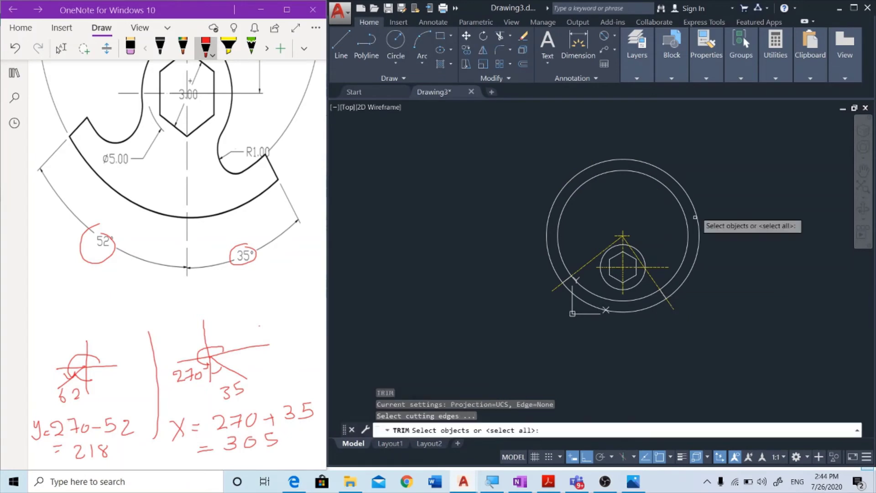
pyautogui.click(725, 142)
pyautogui.click(615, 234)
pyautogui.press('Return')
pyautogui.click(735, 142)
pyautogui.click(675, 157)
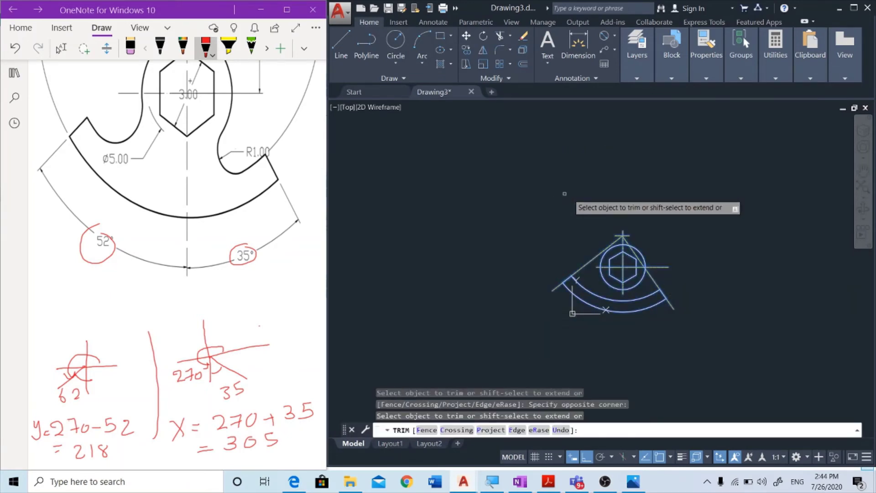
pyautogui.scroll(2, 664, 260)
pyautogui.scroll(2, 664, 260)
pyautogui.press('Escape')
pyautogui.press('Escape')
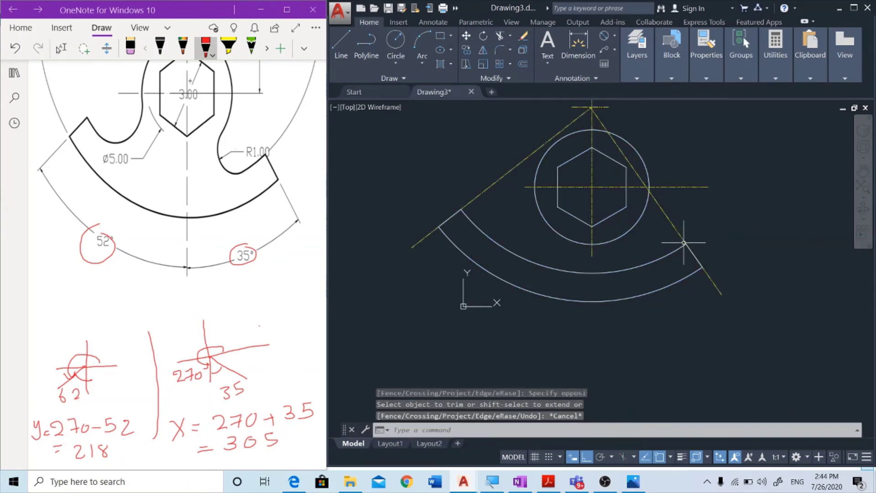
pyautogui.press('Escape')
pyautogui.scroll(2, 641, 245)
pyautogui.scroll(-2, 651, 305)
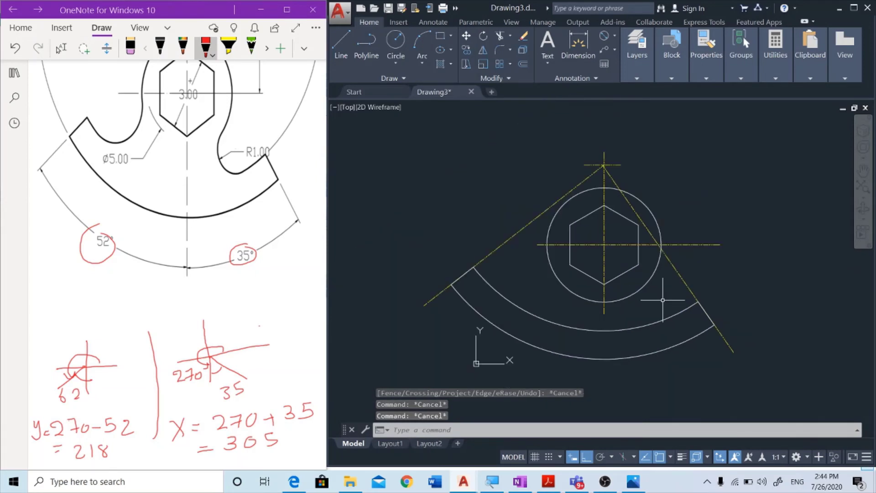
# - Circle the R1.00 fillet radius in red on the OneNote reference sketch
pyautogui.scroll(2, 131, 211)
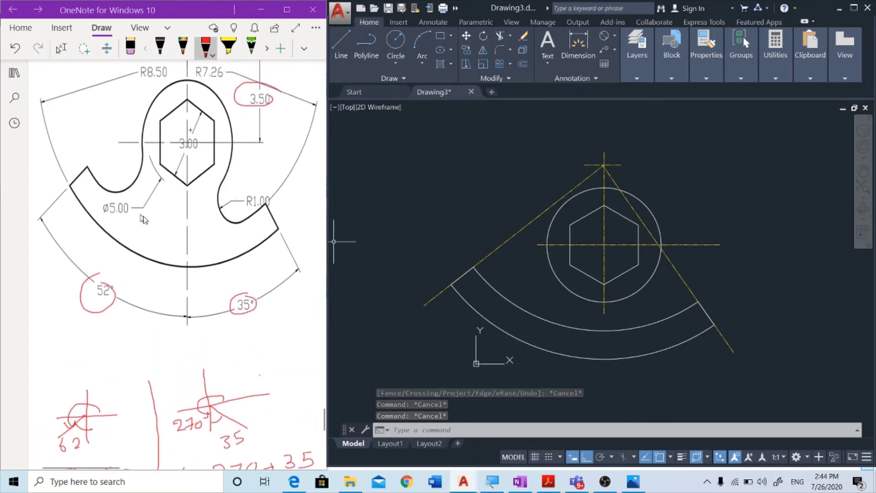
pyautogui.scroll(2, 223, 253)
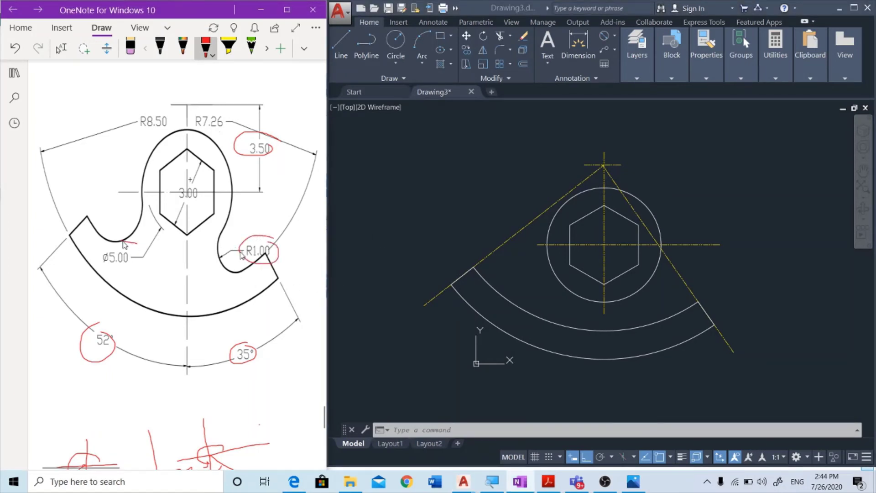
pyautogui.moveTo(124, 246); pyautogui.dragTo(102, 270)
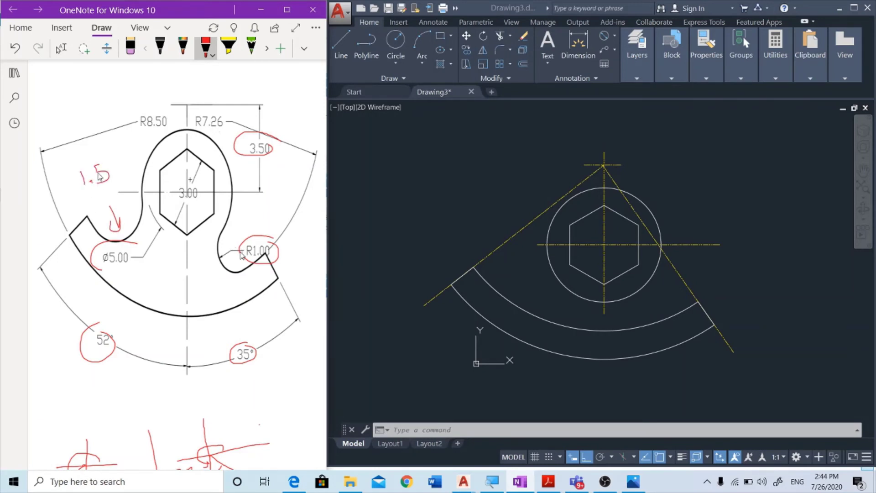
# - Draw a radius 1 tangent-tangent-radius circle on the right side
pyautogui.click(556, 433)
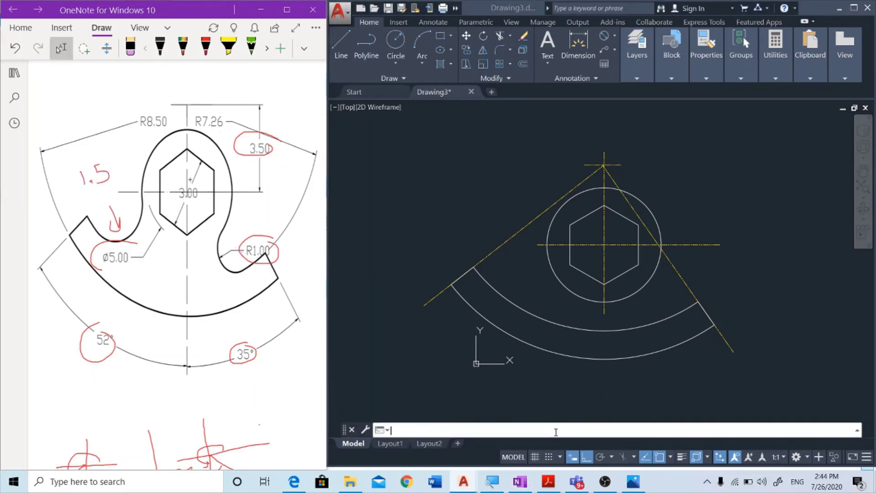
pyautogui.write('c')
pyautogui.press('Return')
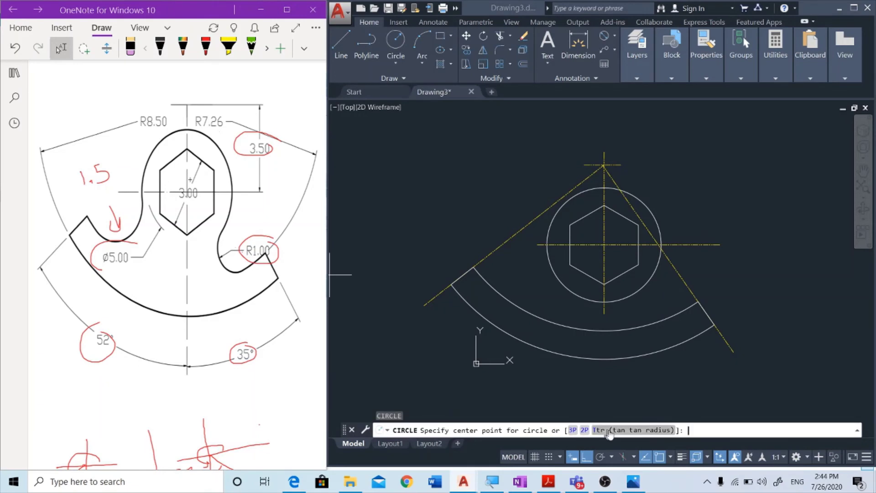
pyautogui.click(632, 430)
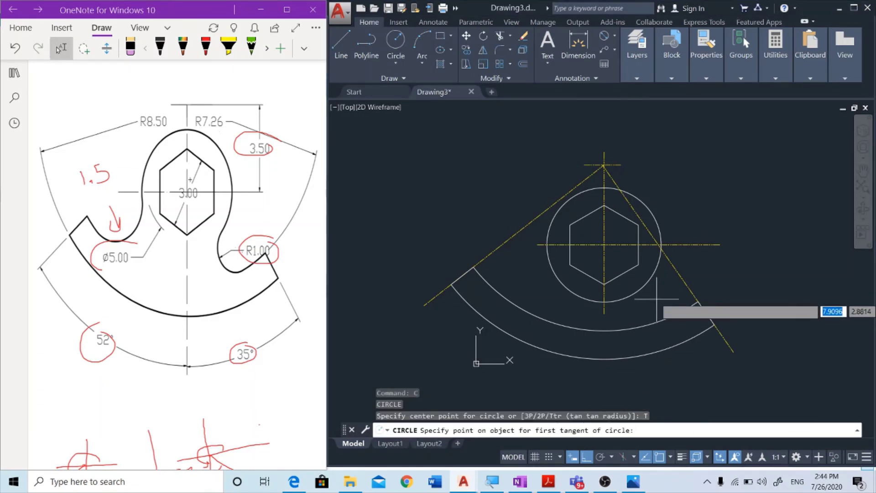
pyautogui.click(653, 282)
pyautogui.click(667, 318)
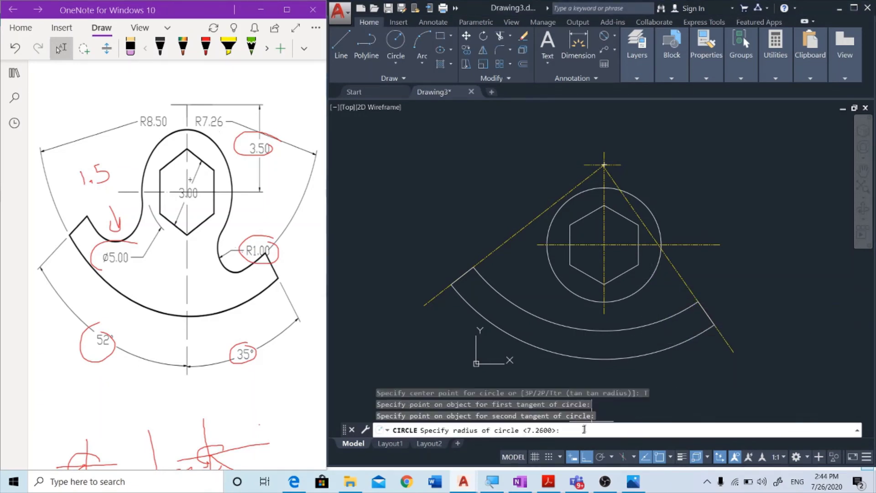
pyautogui.write('1')
pyautogui.press('Return')
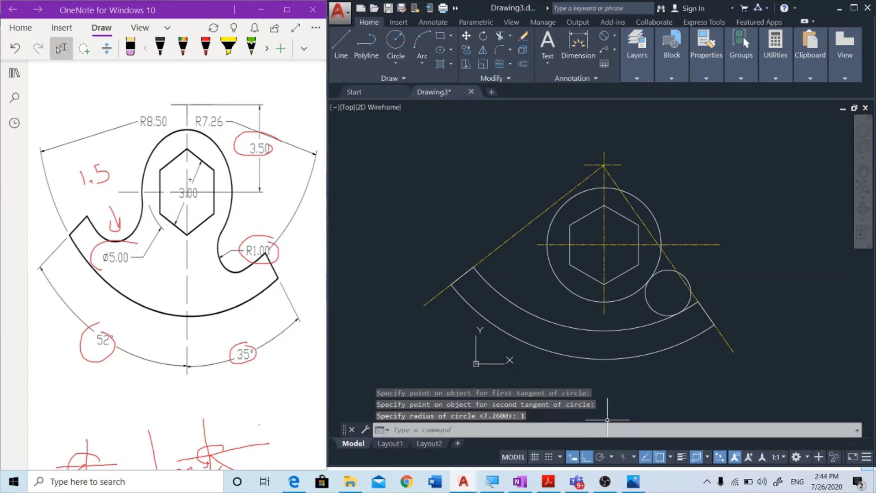
pyautogui.write('c')
# - Draw a radius 1.5 tangent-tangent-radius circle on the left side
pyautogui.press('Return')
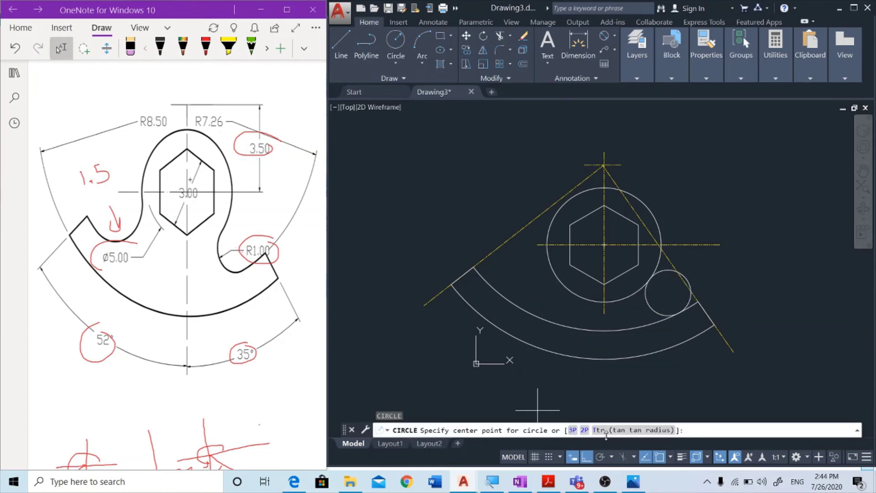
pyautogui.click(605, 433)
pyautogui.click(553, 273)
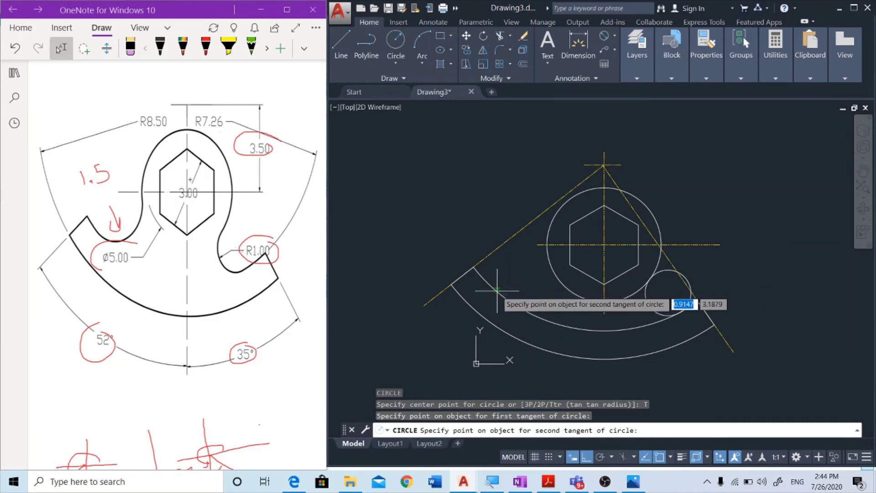
pyautogui.click(497, 290)
pyautogui.write('1.5')
pyautogui.press('Return')
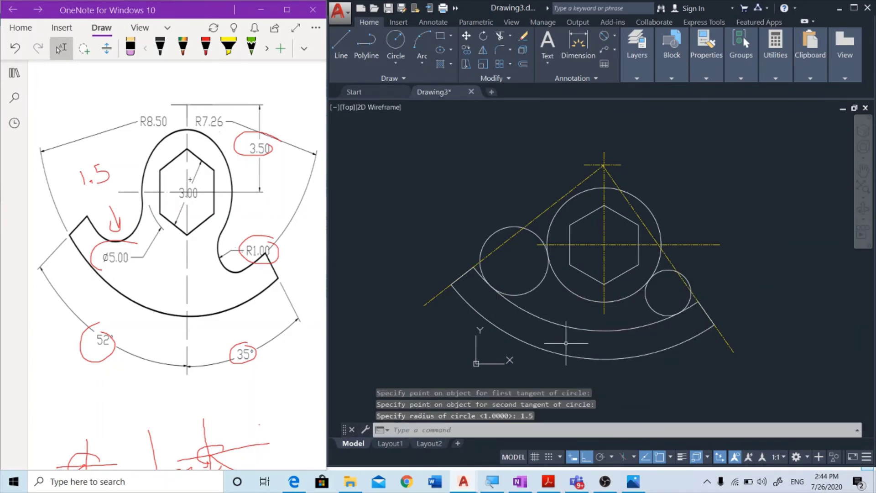
# - Trim the excess big-circle and fillet-circle arcs around the two notches
pyautogui.write('ts or')
pyautogui.press('Return')
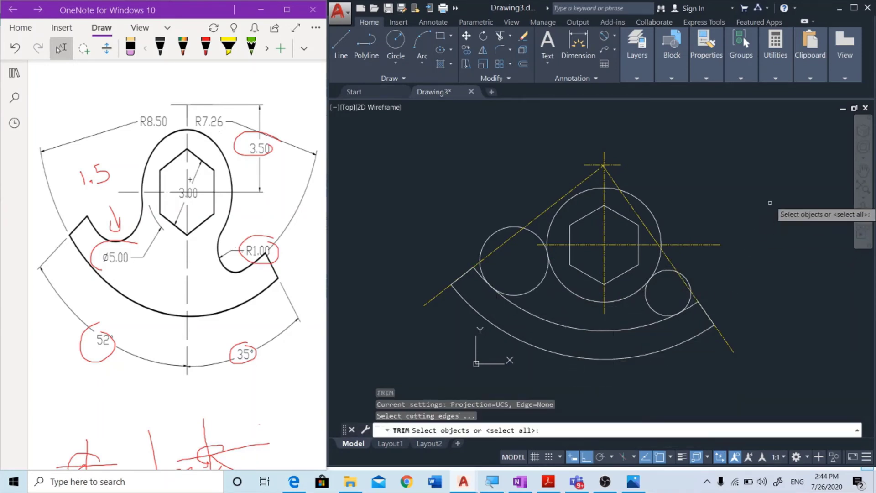
pyautogui.click(772, 199)
pyautogui.click(429, 356)
pyautogui.press('Return')
pyautogui.click(627, 286)
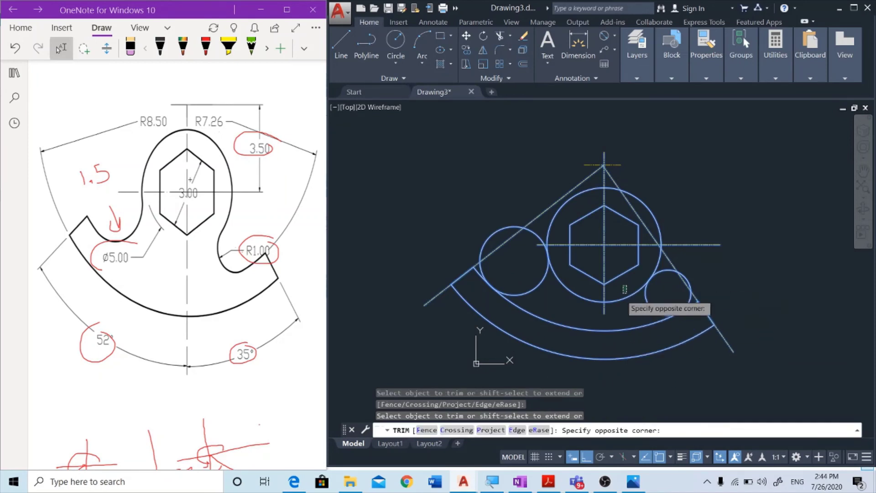
pyautogui.click(610, 330)
pyautogui.click(577, 283)
pyautogui.click(497, 270)
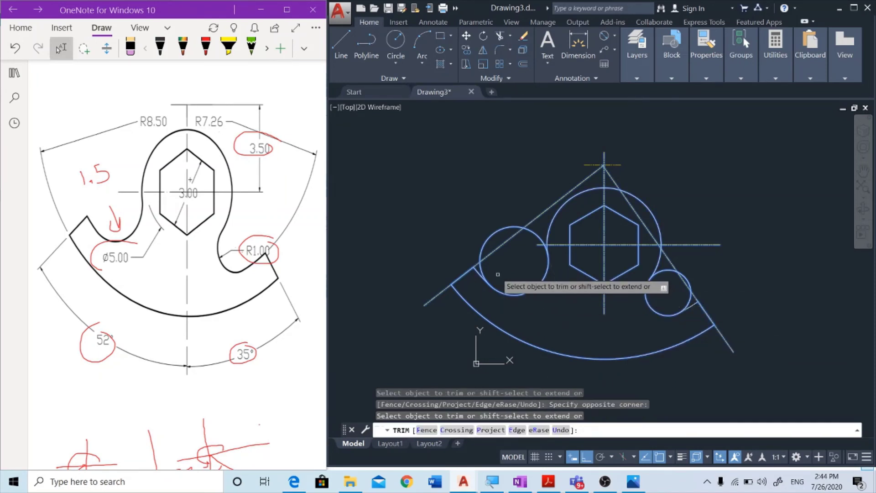
pyautogui.scroll(5, 497, 271)
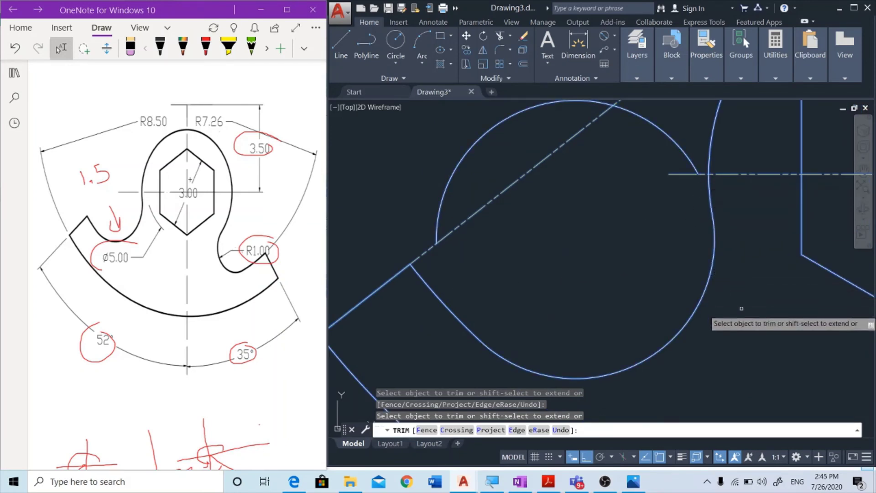
pyautogui.scroll(-5, 765, 318)
pyautogui.scroll(-3, 764, 318)
pyautogui.scroll(5, 712, 283)
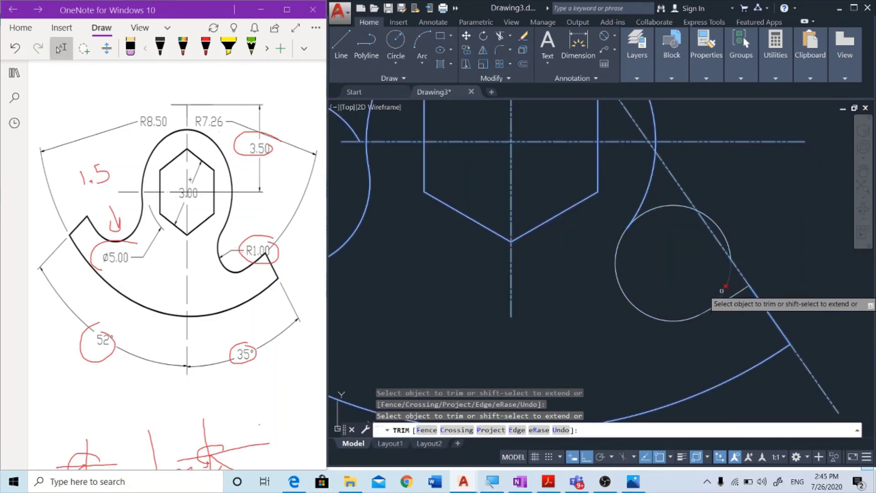
pyautogui.scroll(2, 641, 209)
pyautogui.scroll(2, 631, 242)
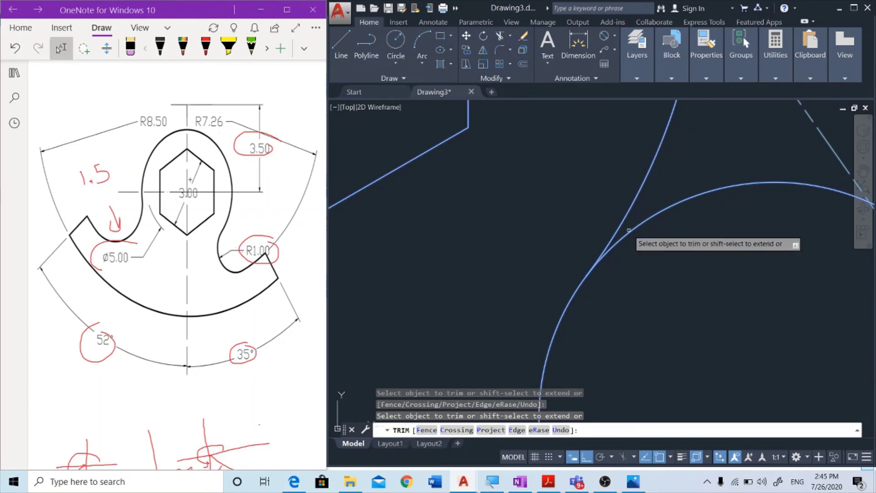
pyautogui.scroll(-3, 671, 250)
pyautogui.scroll(-1, 669, 250)
pyautogui.press('Escape')
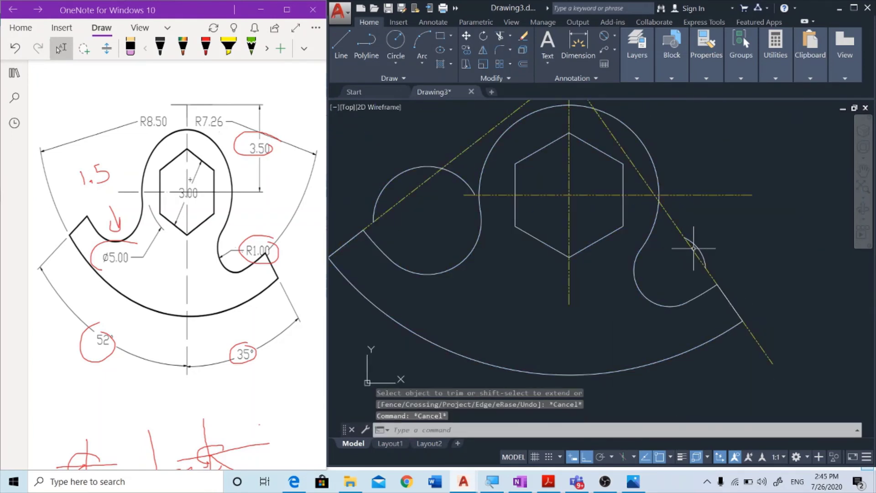
# - Delete the two leftover small arcs on the right and left
pyautogui.click(693, 249)
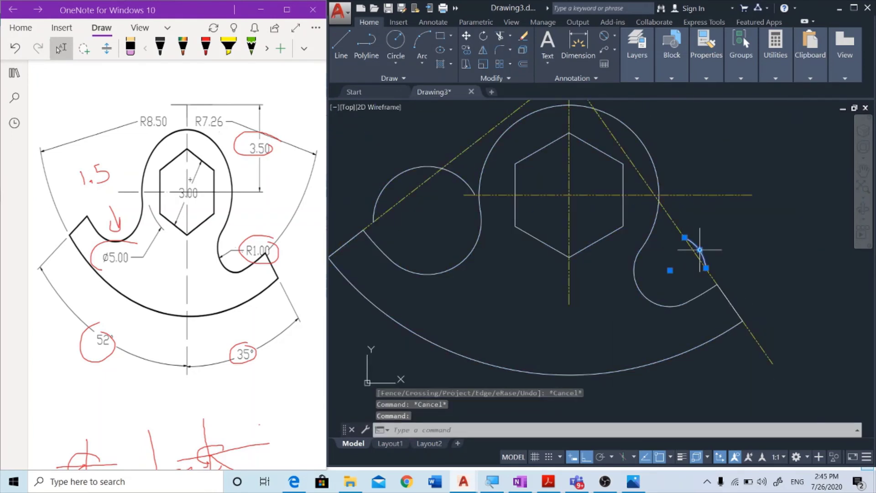
pyautogui.click(405, 173)
pyautogui.press('Delete')
# - Dimension the central arc as R2.5000 and the hexagon as 3.0000 across
pyautogui.scroll(-2, 579, 267)
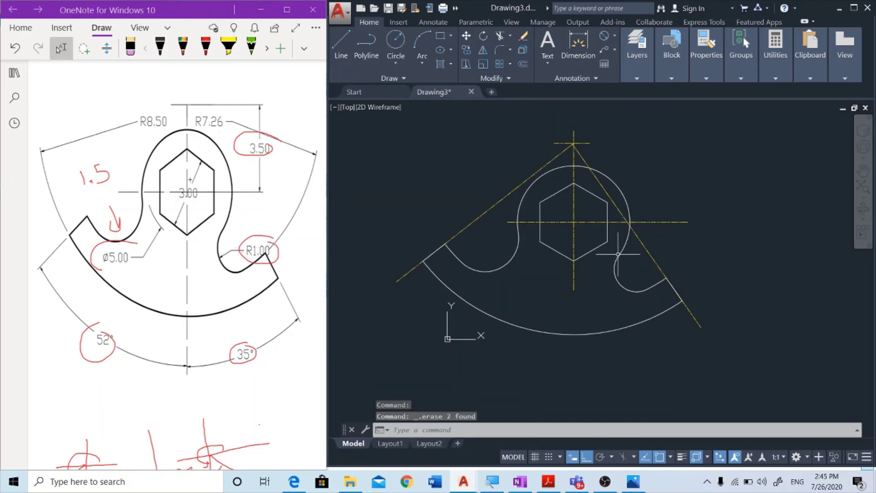
pyautogui.moveTo(587, 245); pyautogui.dragTo(618, 239, button='middle')
pyautogui.click(672, 51)
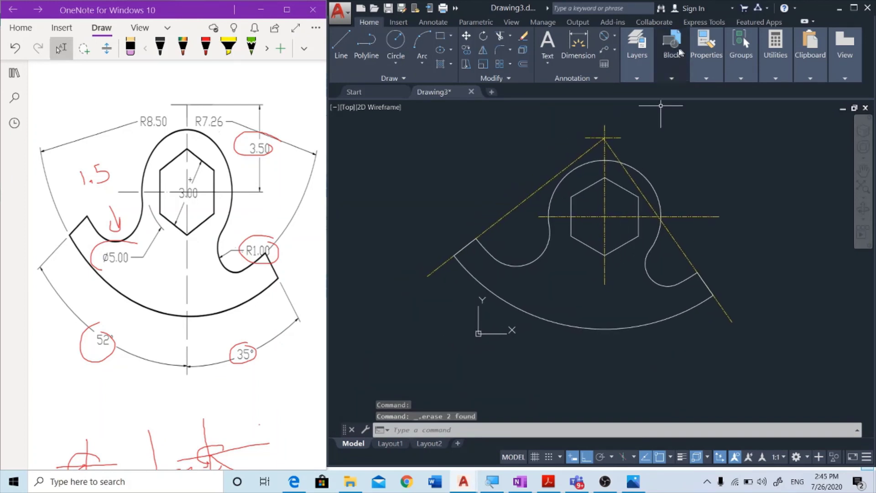
pyautogui.click(578, 54)
pyautogui.click(617, 162)
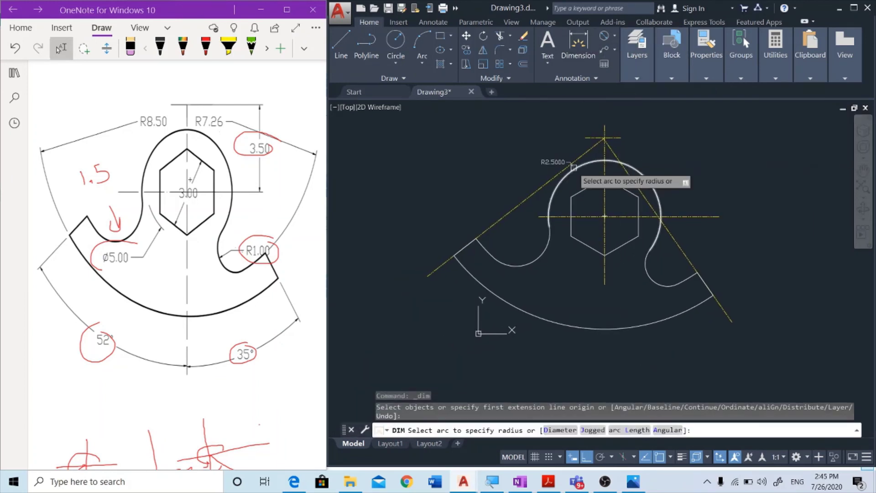
pyautogui.click(525, 151)
pyautogui.click(588, 188)
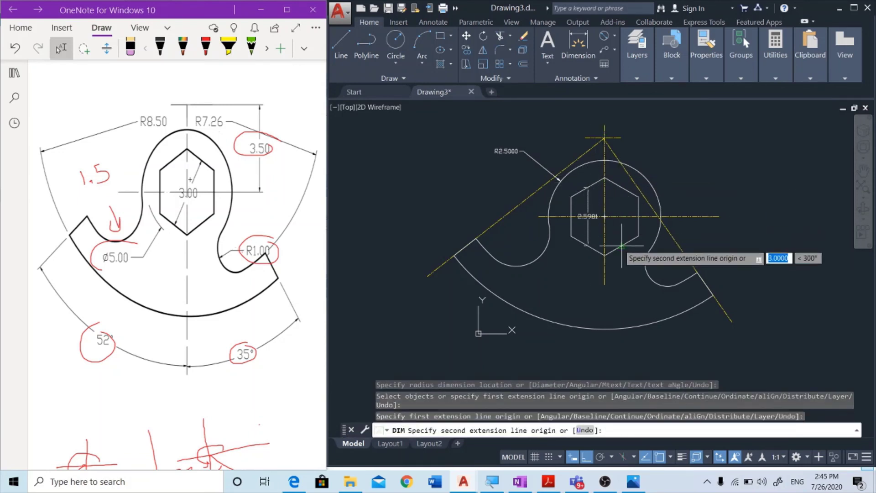
pyautogui.click(621, 247)
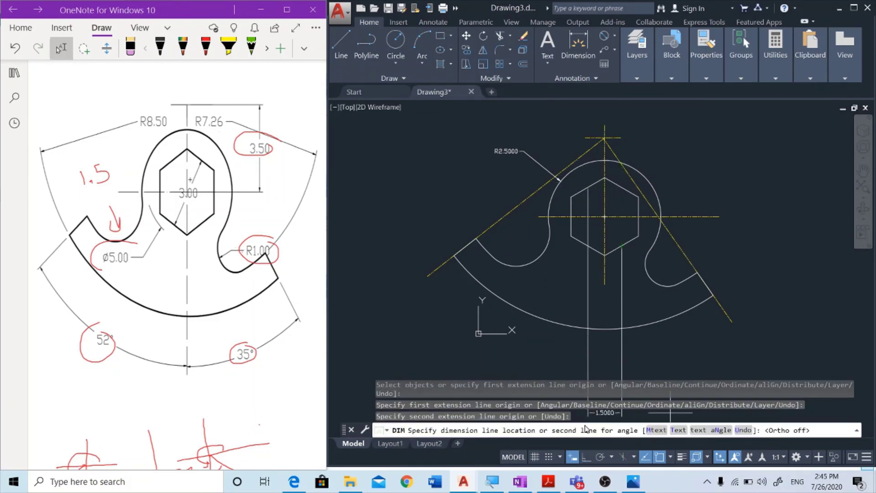
pyautogui.click(606, 254)
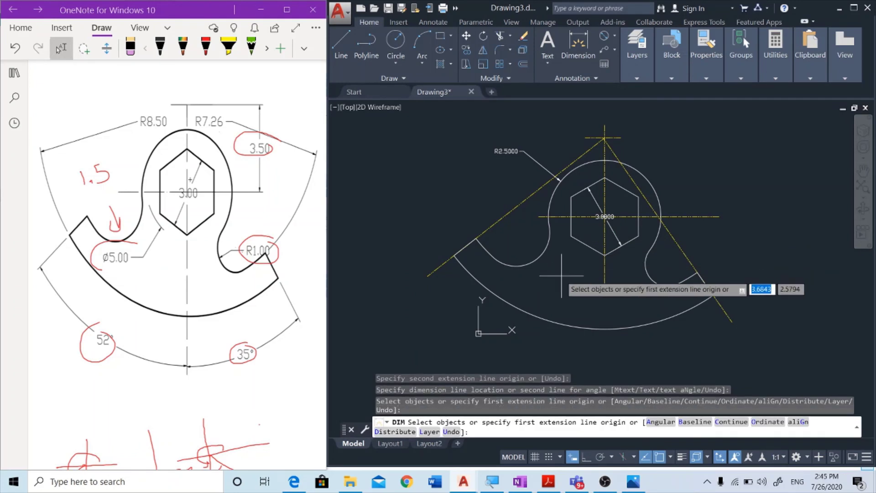
# - Dimension the left fillet as R1.5000 and the outer arc as R8.5000
pyautogui.click(644, 266)
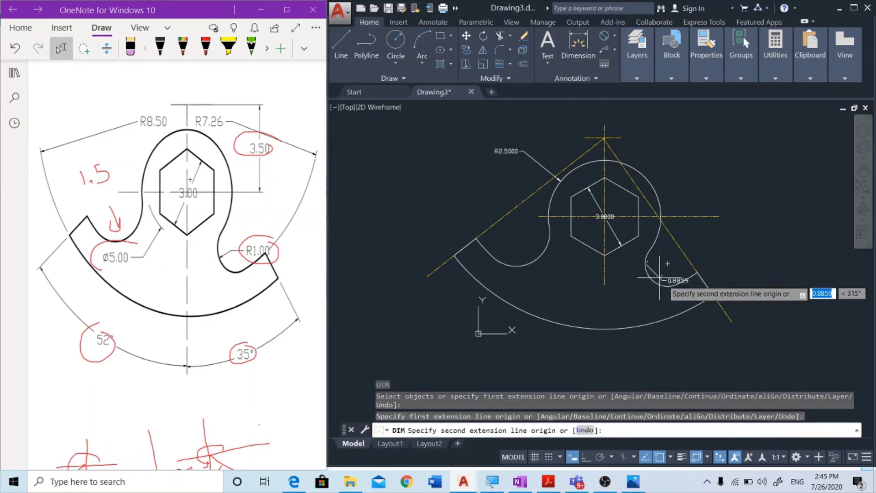
pyautogui.scroll(5, 651, 284)
pyautogui.press('Escape')
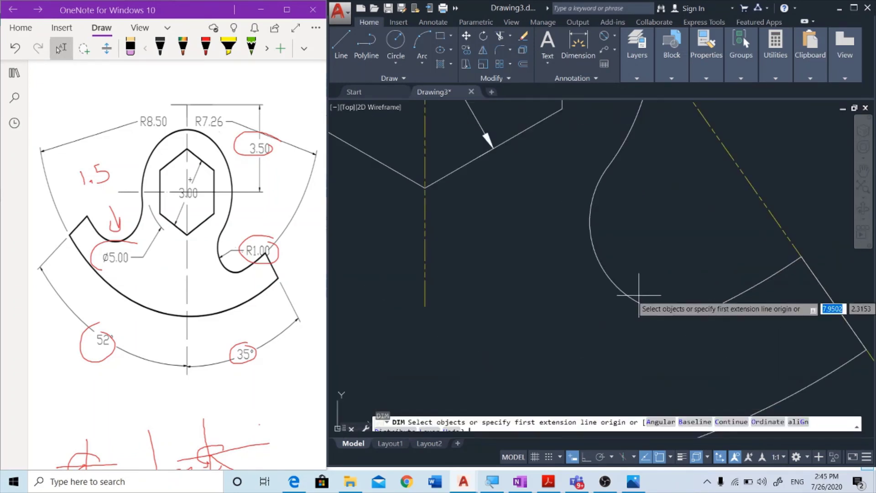
pyautogui.click(649, 274)
pyautogui.scroll(-5, 649, 274)
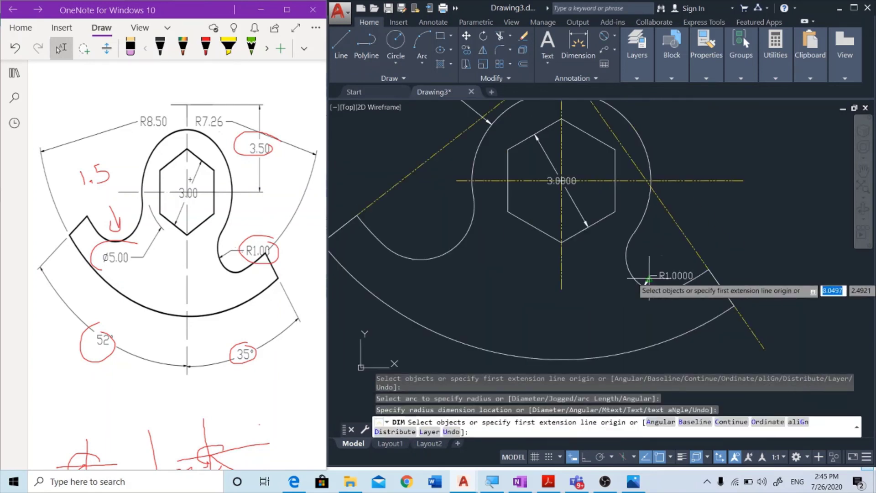
pyautogui.press('Escape')
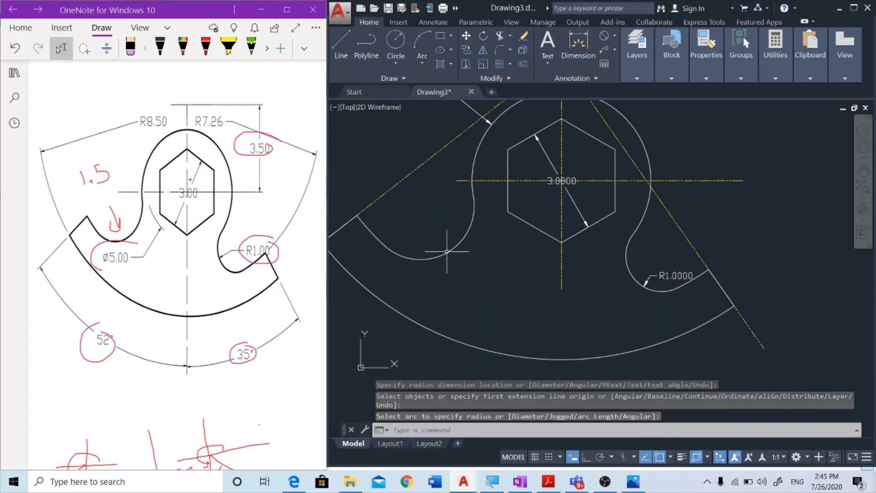
pyautogui.press('Escape')
pyautogui.press('Return')
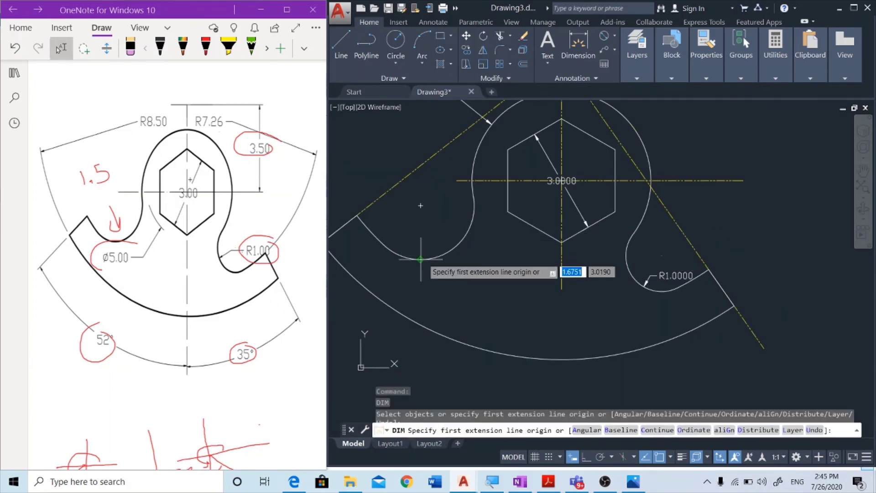
pyautogui.click(440, 255)
pyautogui.click(440, 229)
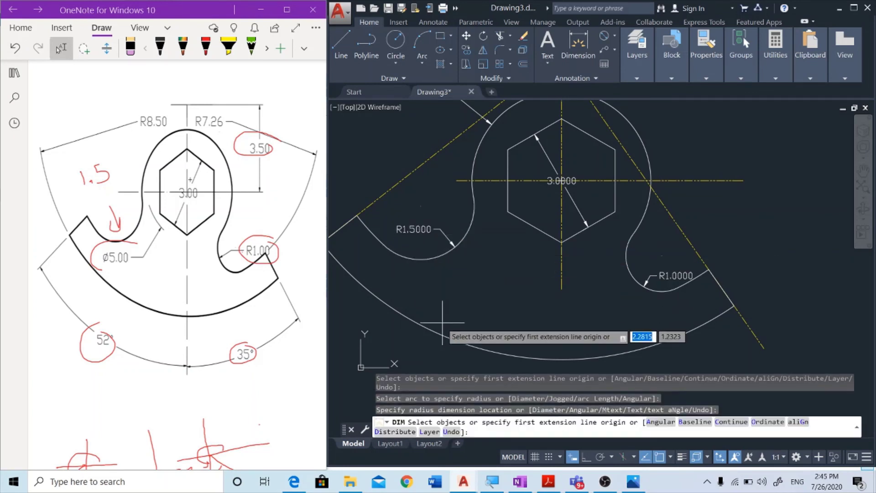
pyautogui.click(458, 338)
pyautogui.click(516, 324)
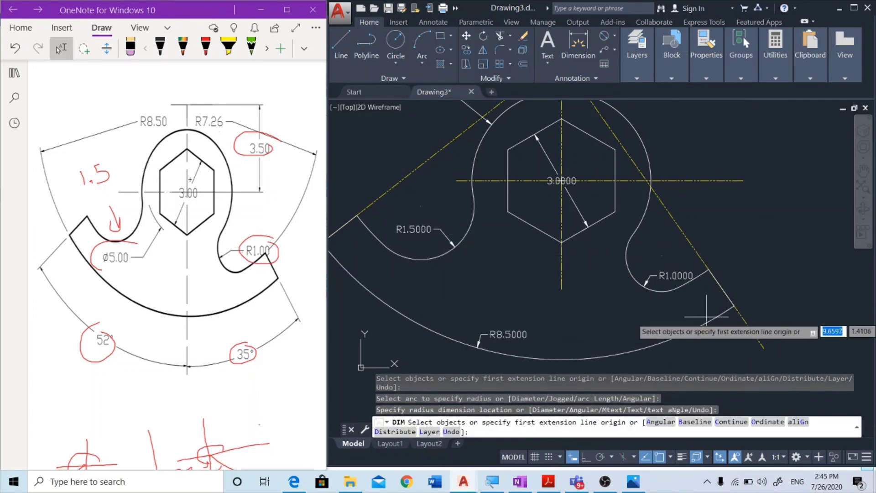
# - Add the R7.2600 radius dimension to the right arc
pyautogui.click(709, 271)
pyautogui.scroll(3, 715, 275)
pyautogui.scroll(2, 714, 274)
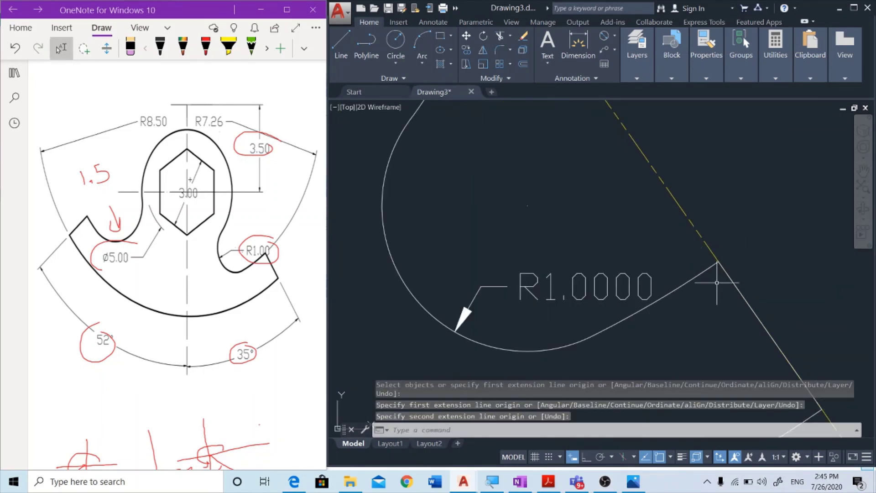
pyautogui.click(717, 283)
pyautogui.click(623, 205)
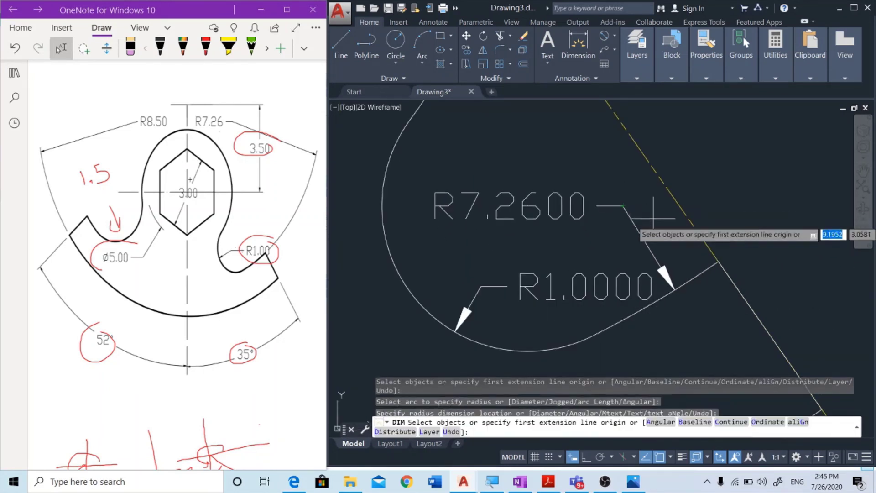
pyautogui.scroll(-3, 653, 213)
pyautogui.scroll(-2, 639, 228)
pyautogui.press('Return')
pyautogui.scroll(-1, 616, 249)
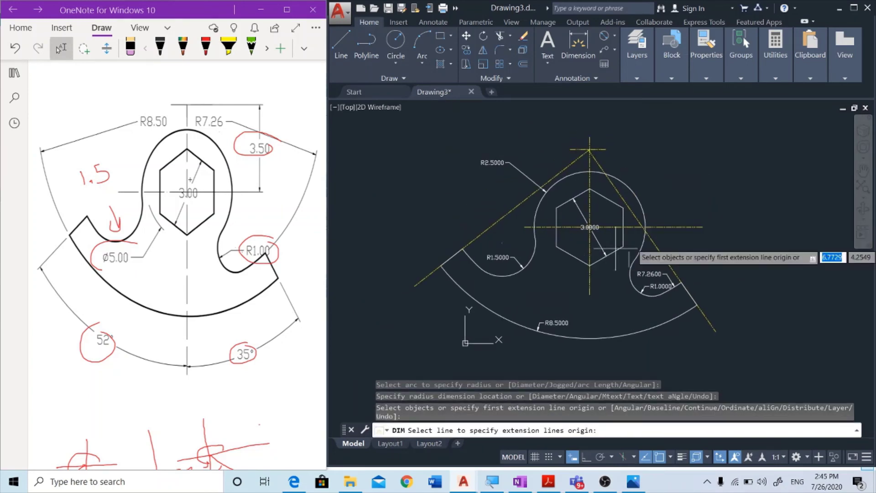
pyautogui.press('Escape')
pyautogui.moveTo(727, 274); pyautogui.dragTo(727, 262, button='middle')
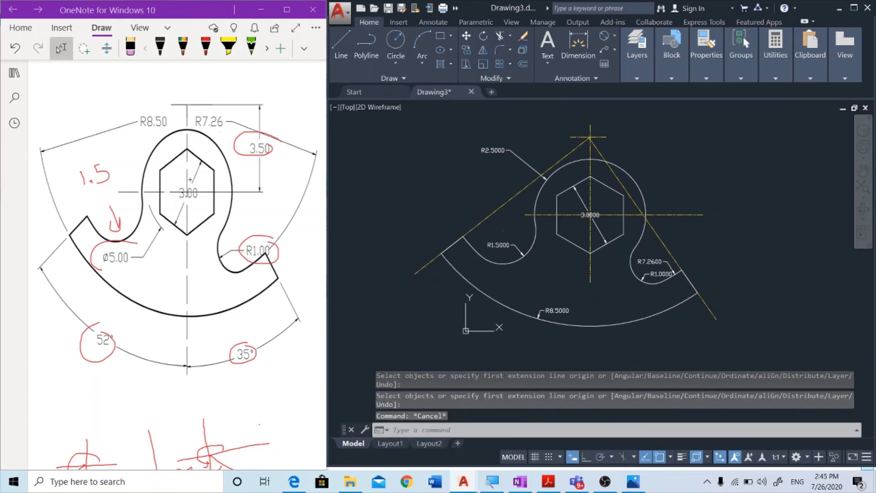